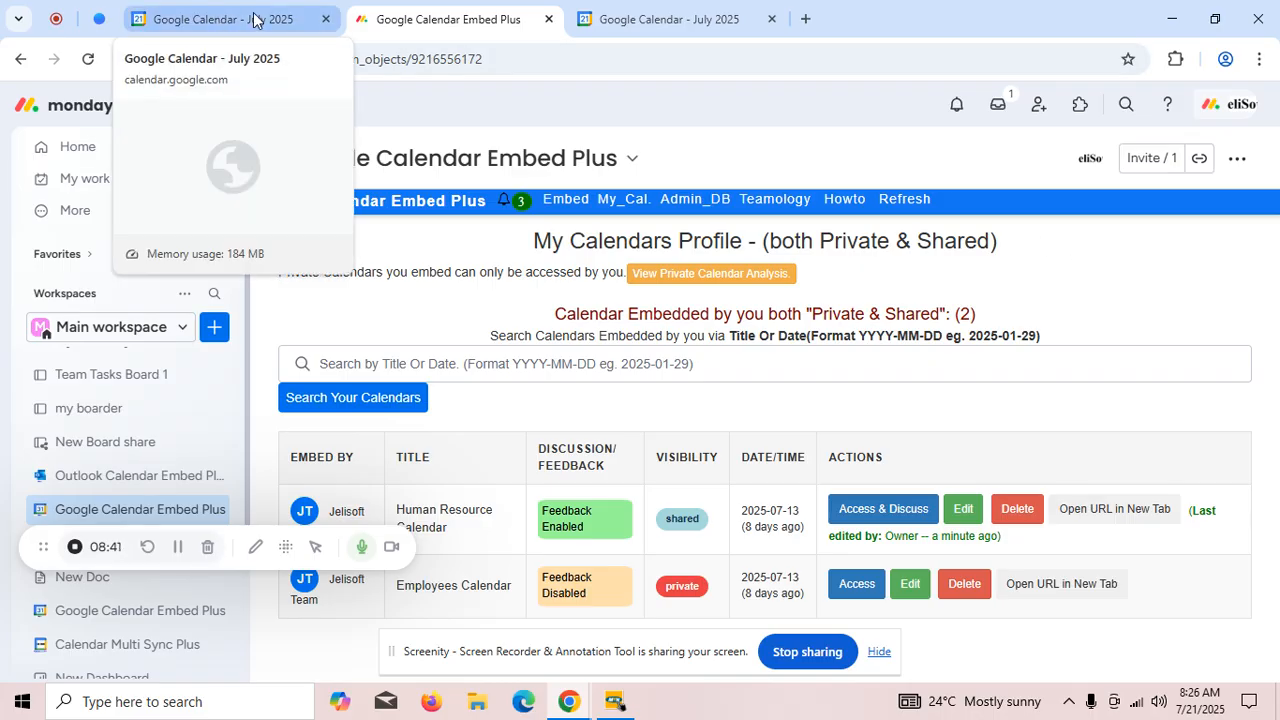
- Switch to Google Calendar and open the settings of Calendar 1
click(253, 20)
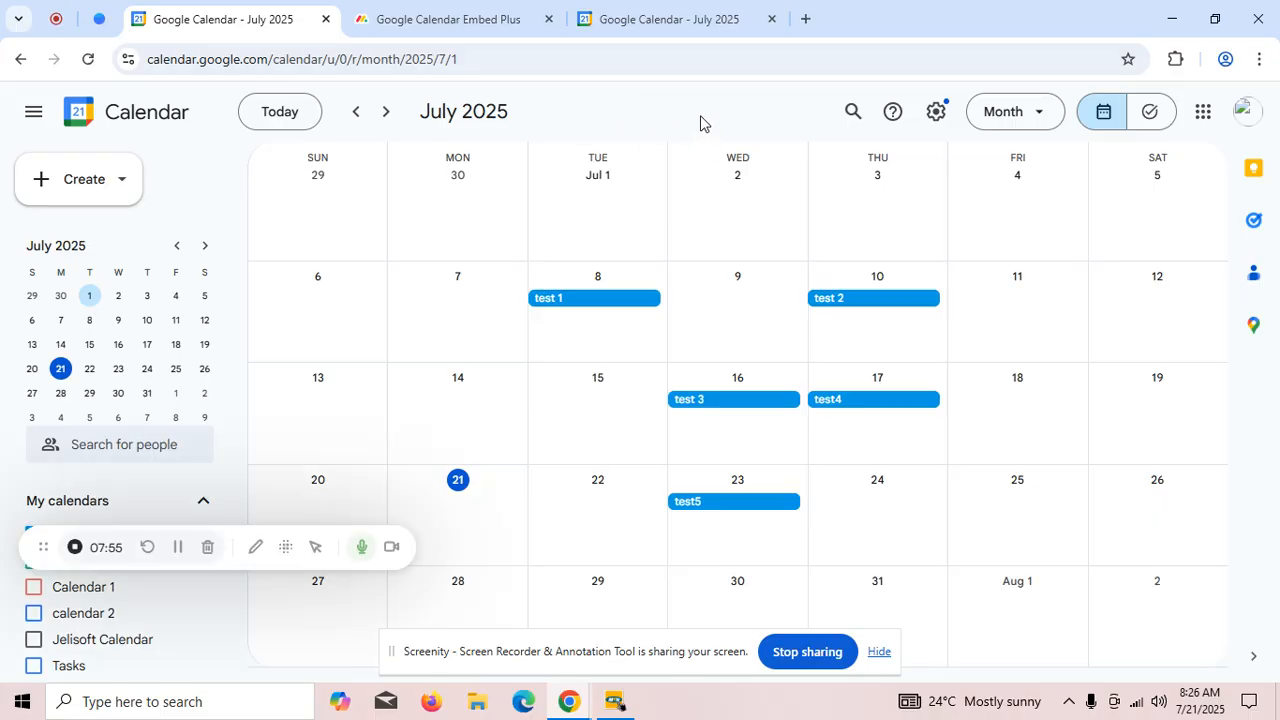
click(936, 114)
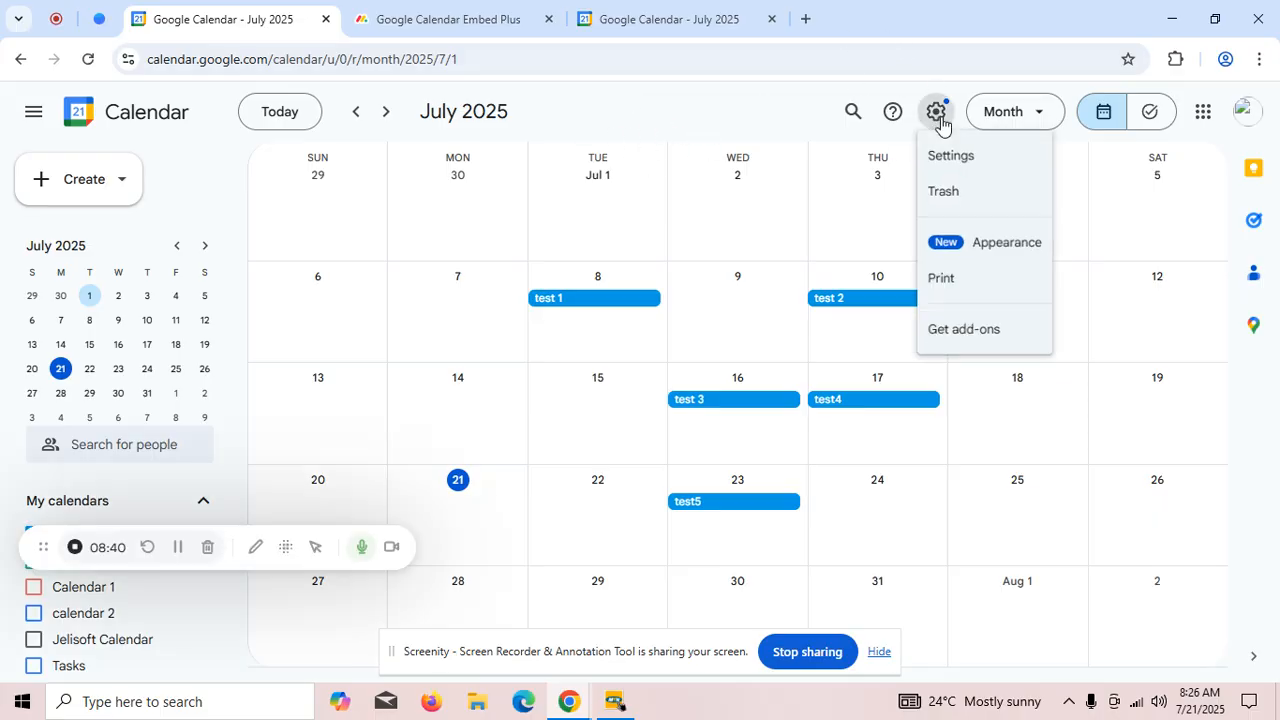
click(962, 166)
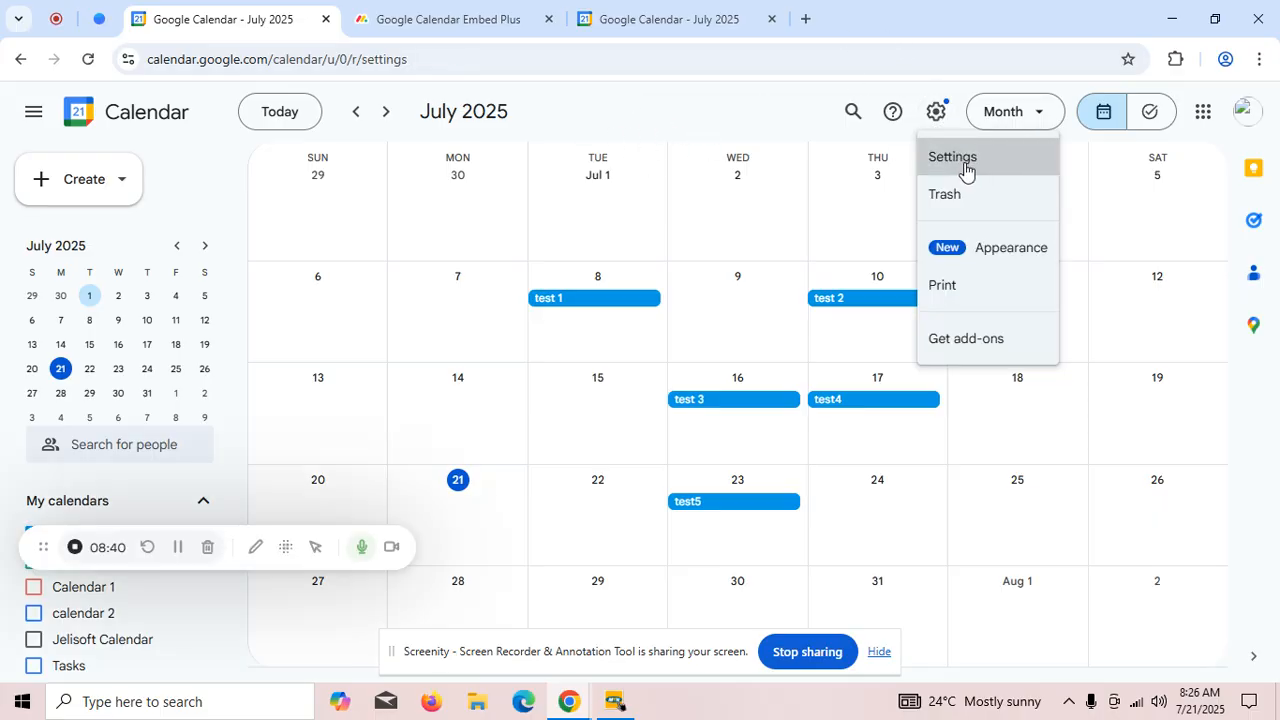
scroll(371, 342, down, 2)
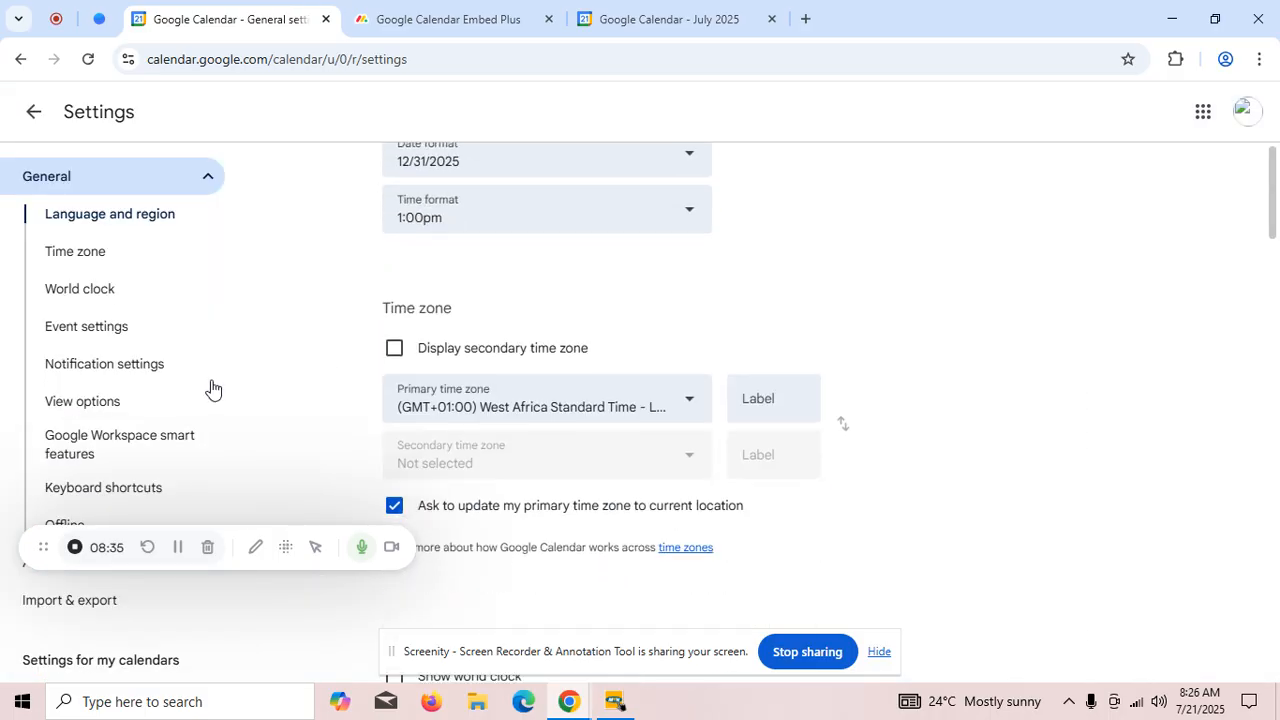
scroll(163, 451, down, 3)
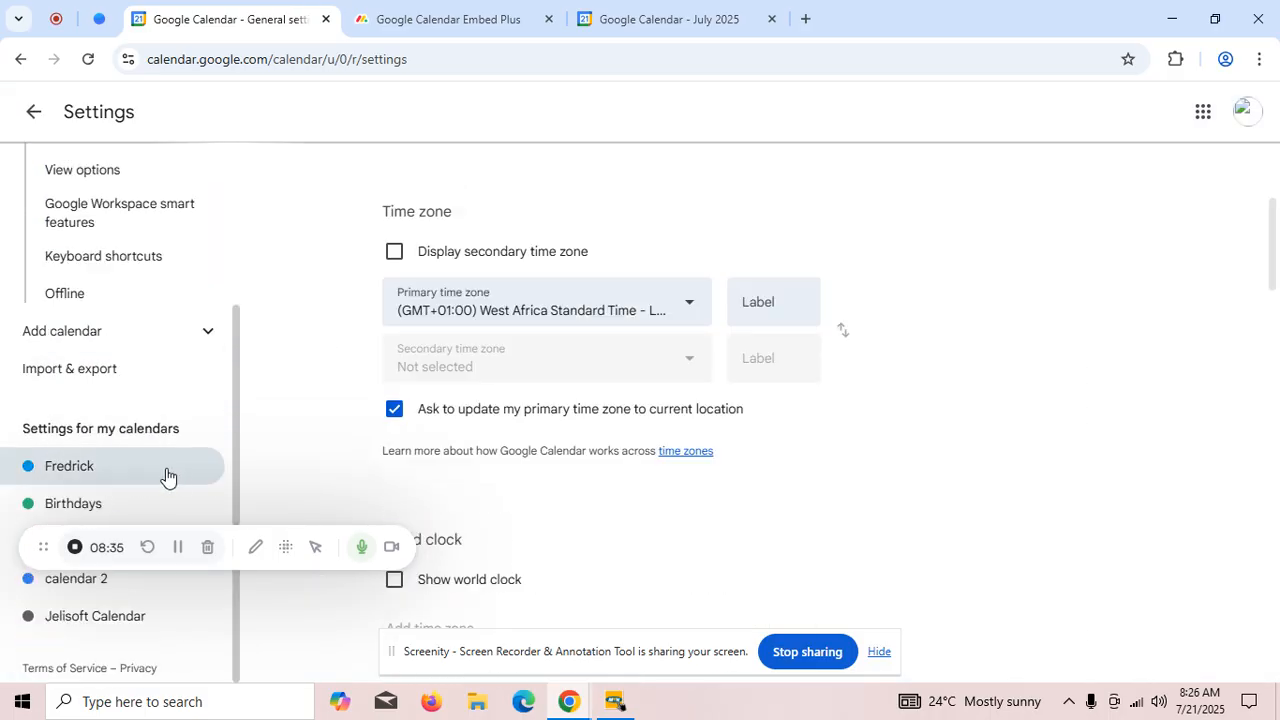
scroll(167, 474, up, 1)
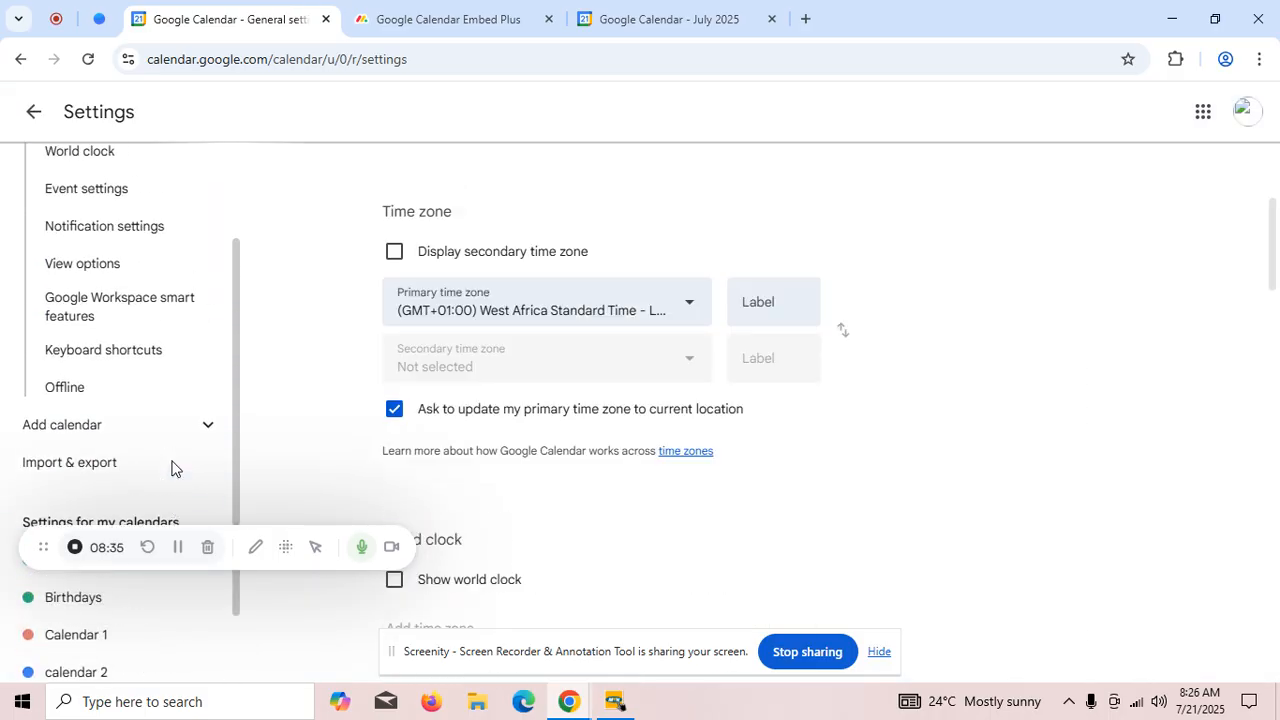
click(68, 636)
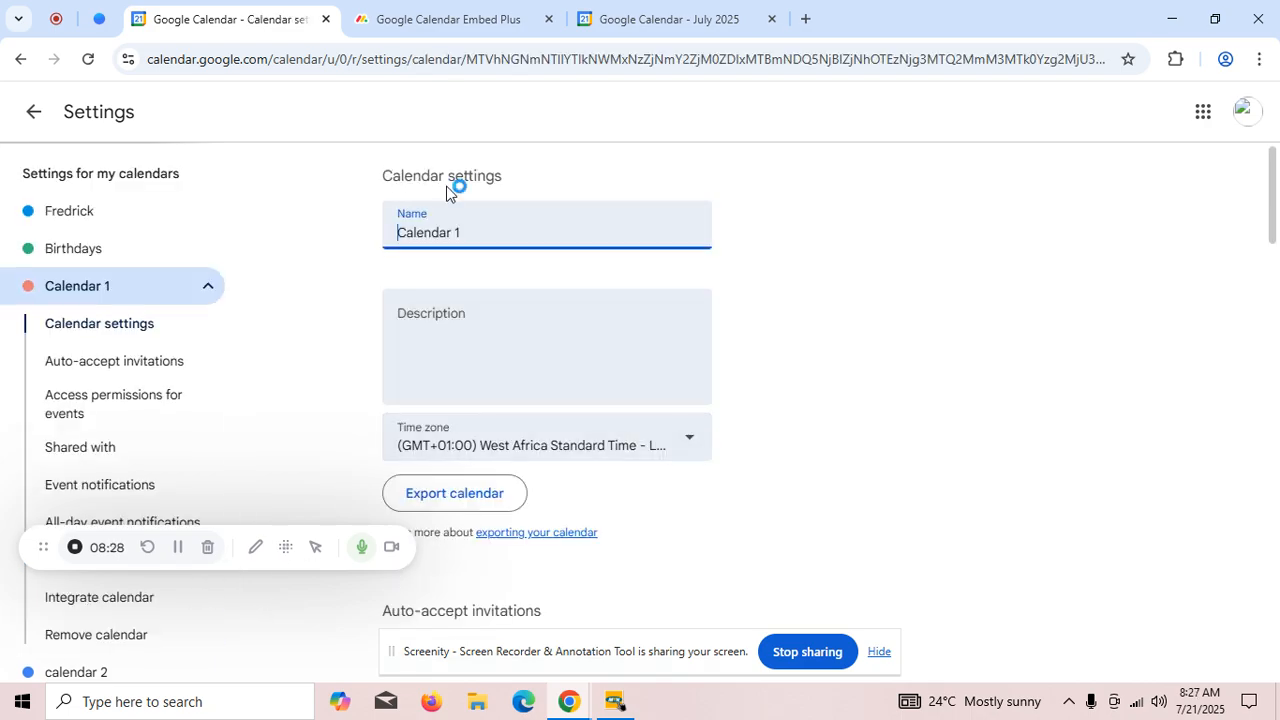
- Make Calendar 1 available to the public in its access permissions and accept the warning
scroll(546, 300, down, 5)
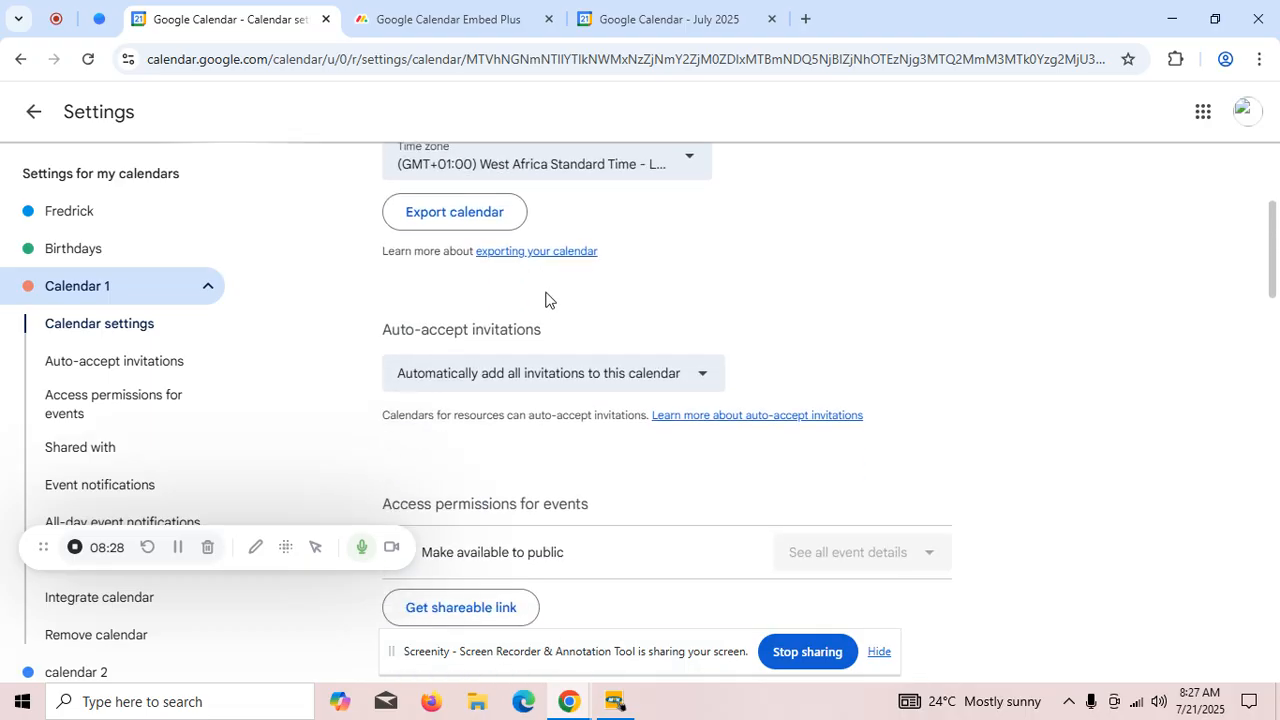
scroll(551, 300, down, 1)
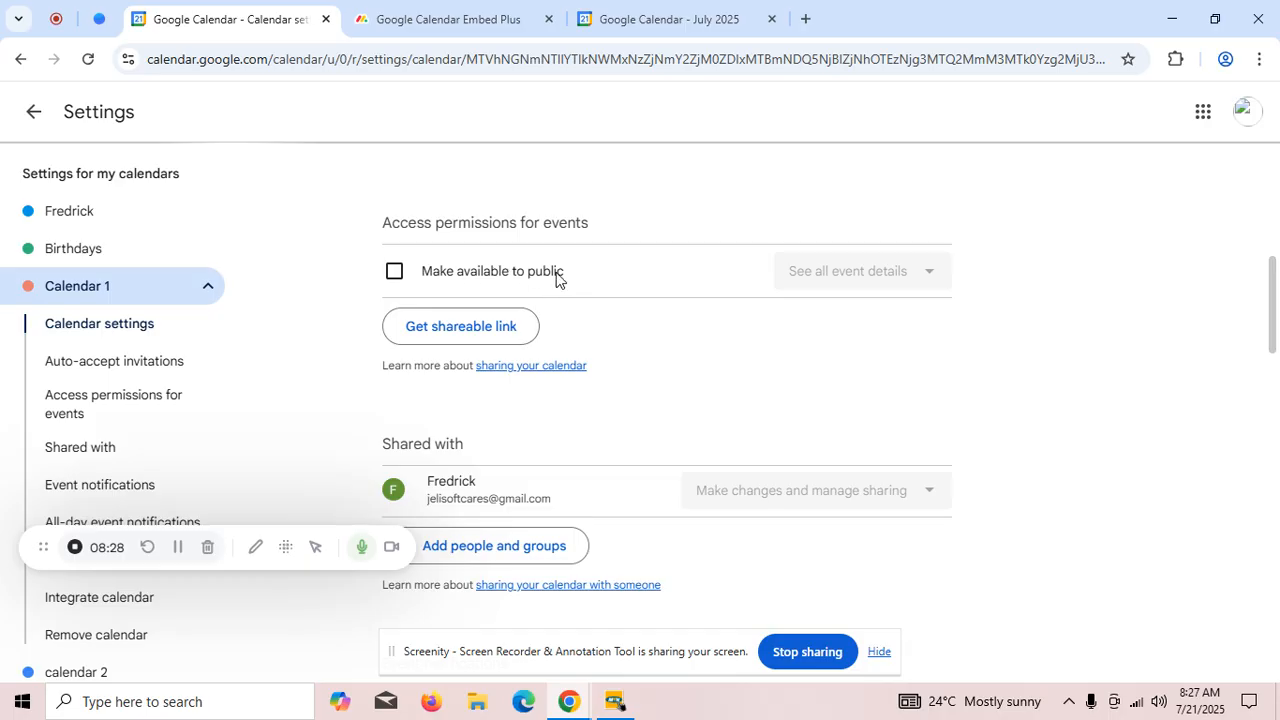
click(395, 274)
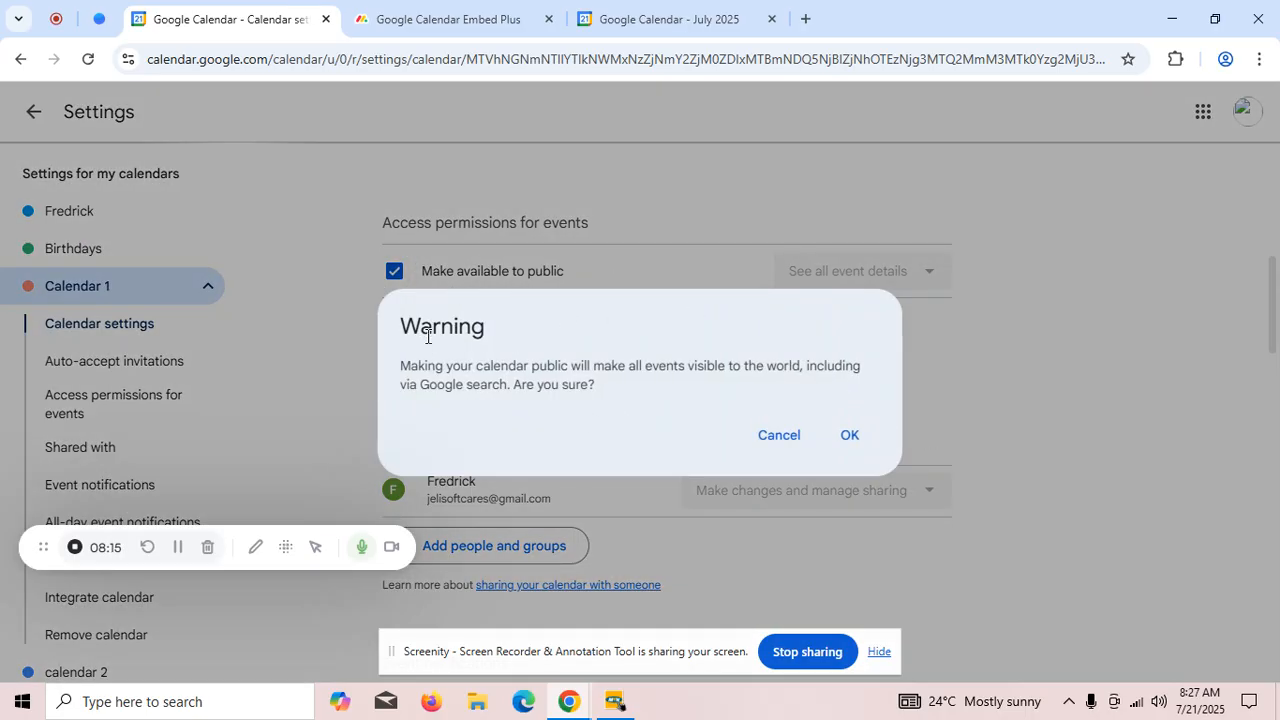
click(851, 443)
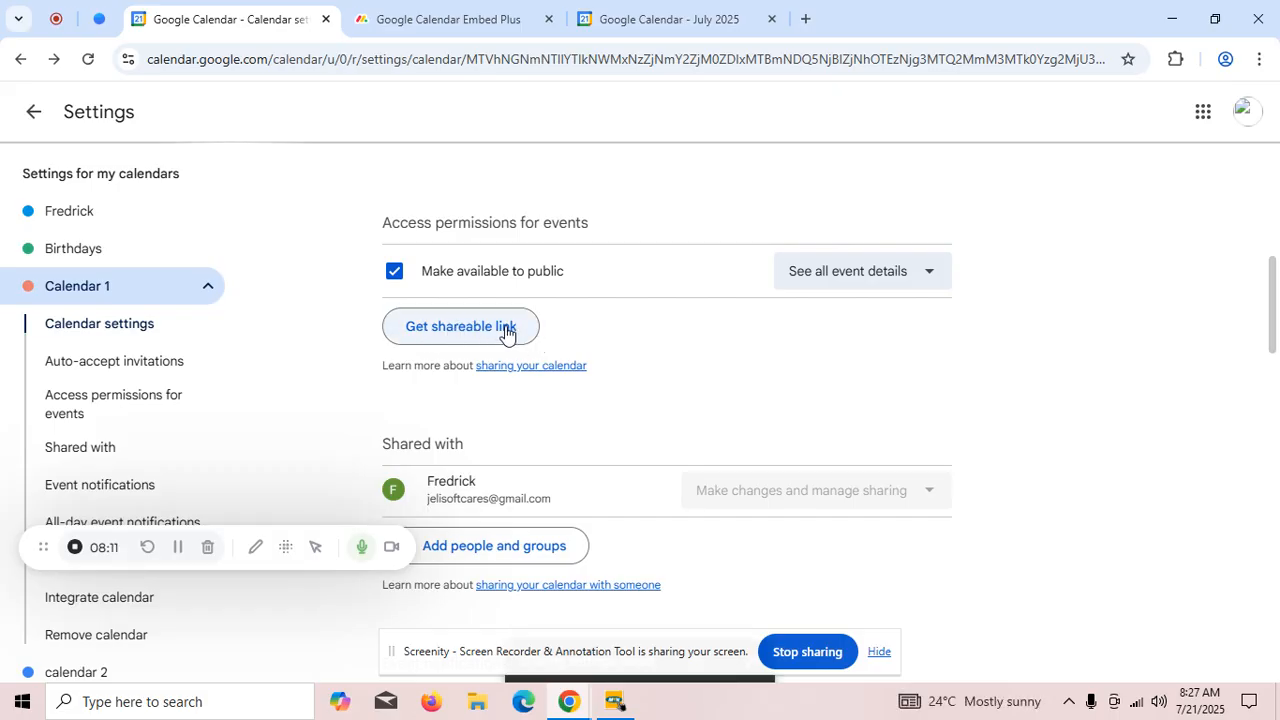
- Copy the public URL of Calendar 1 from its Integrate calendar section
scroll(508, 334, down, 3)
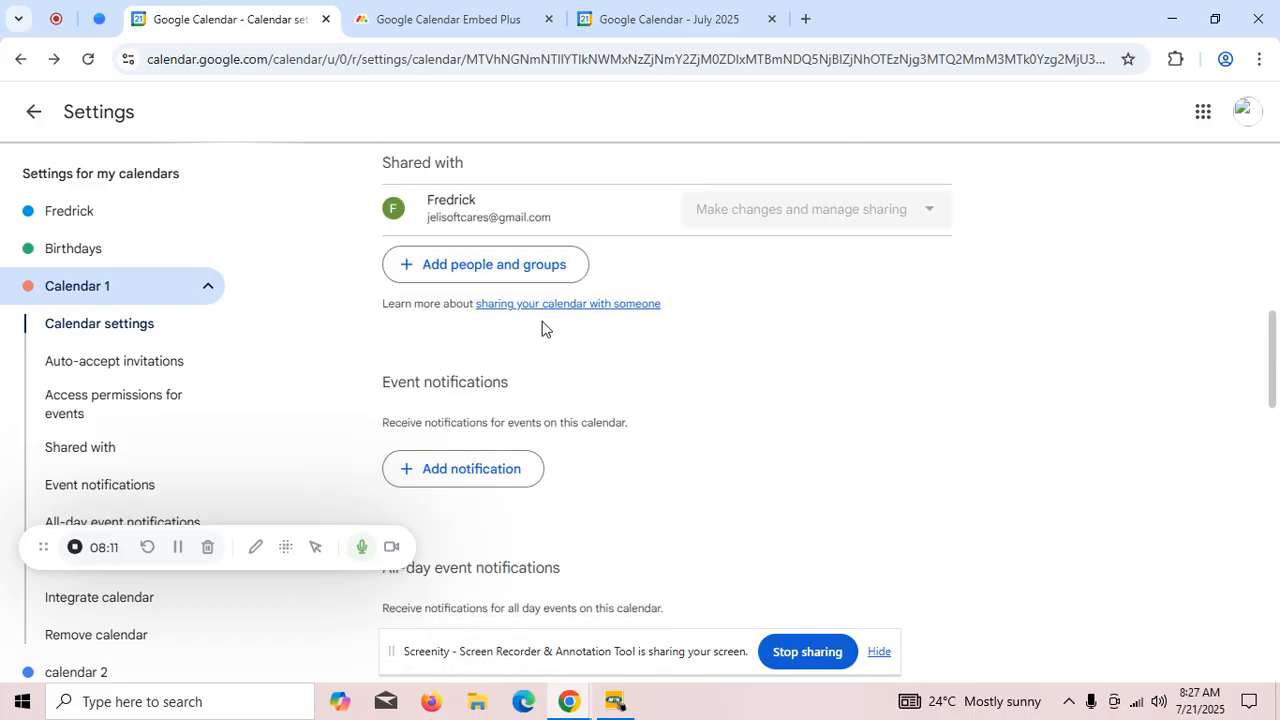
scroll(542, 328, down, 10)
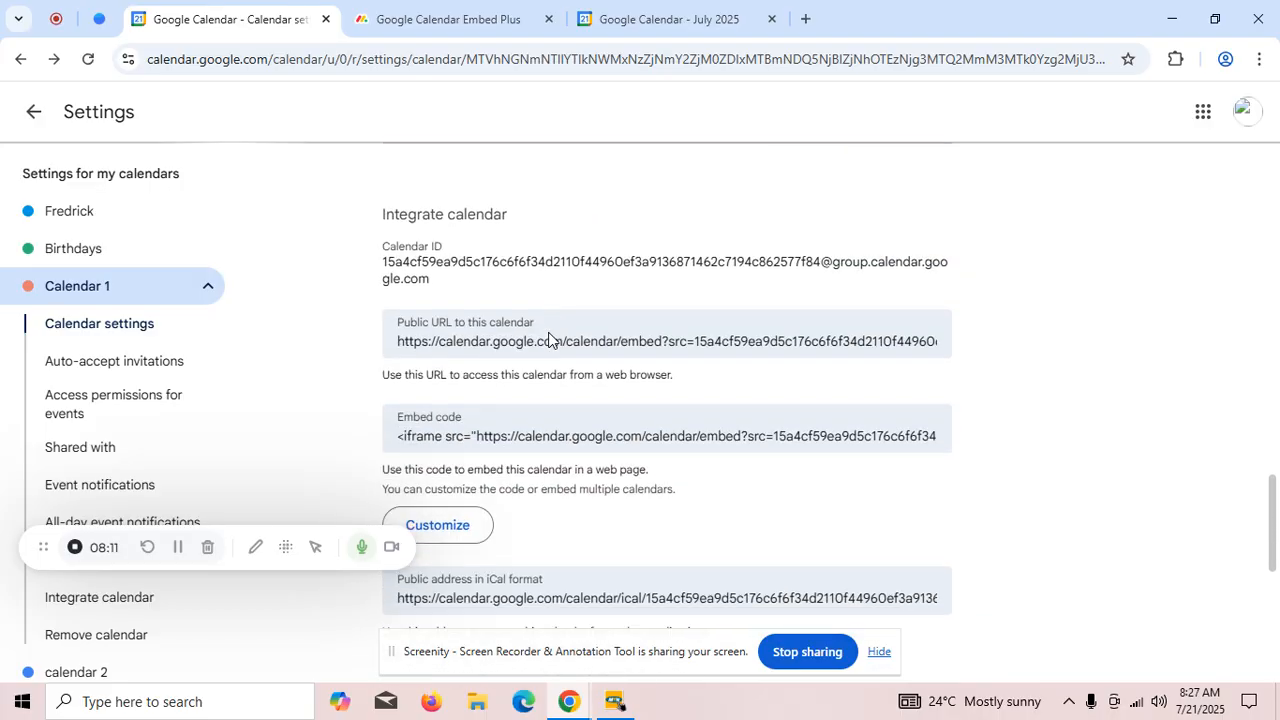
scroll(490, 400, down, 1)
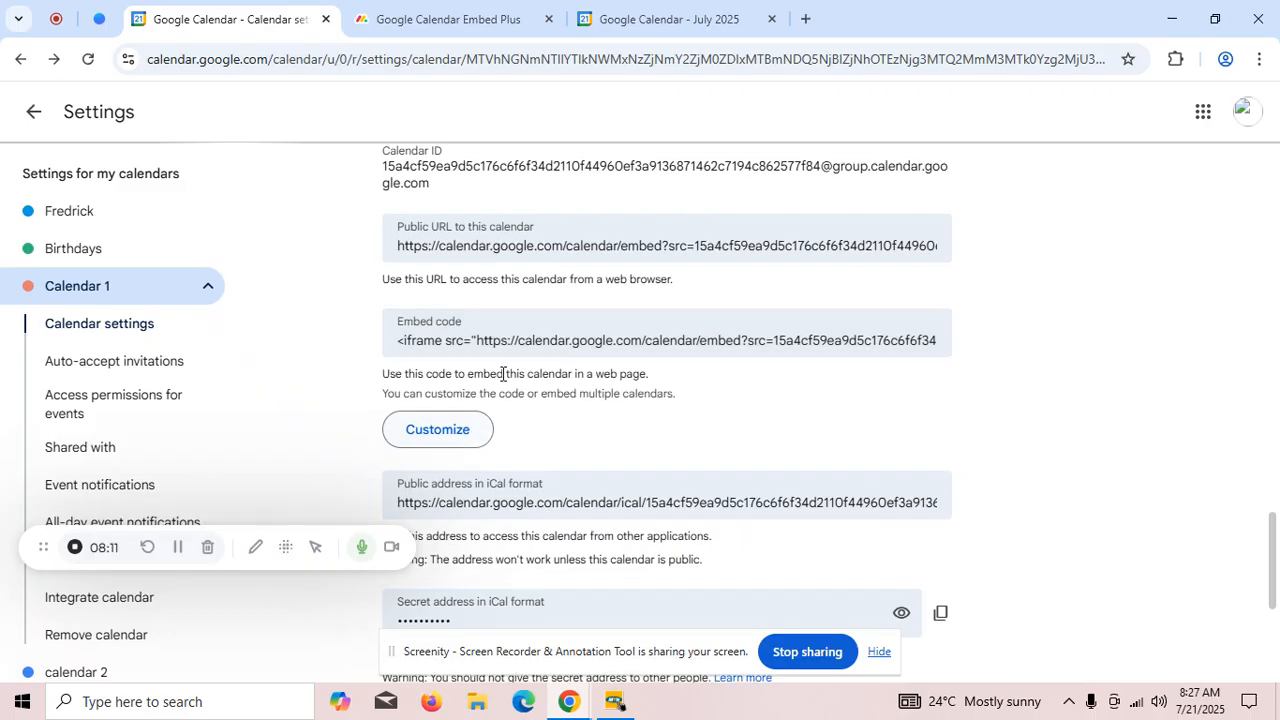
click(488, 240)
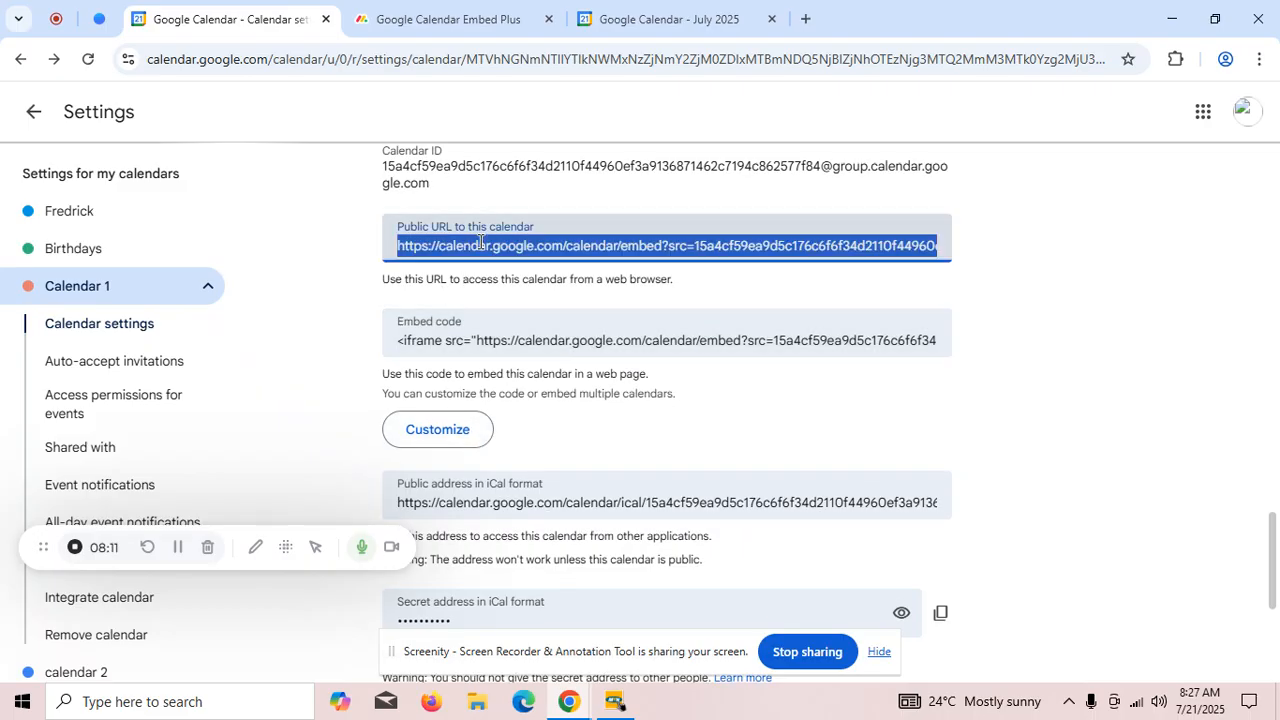
right_click(498, 248)
click(554, 316)
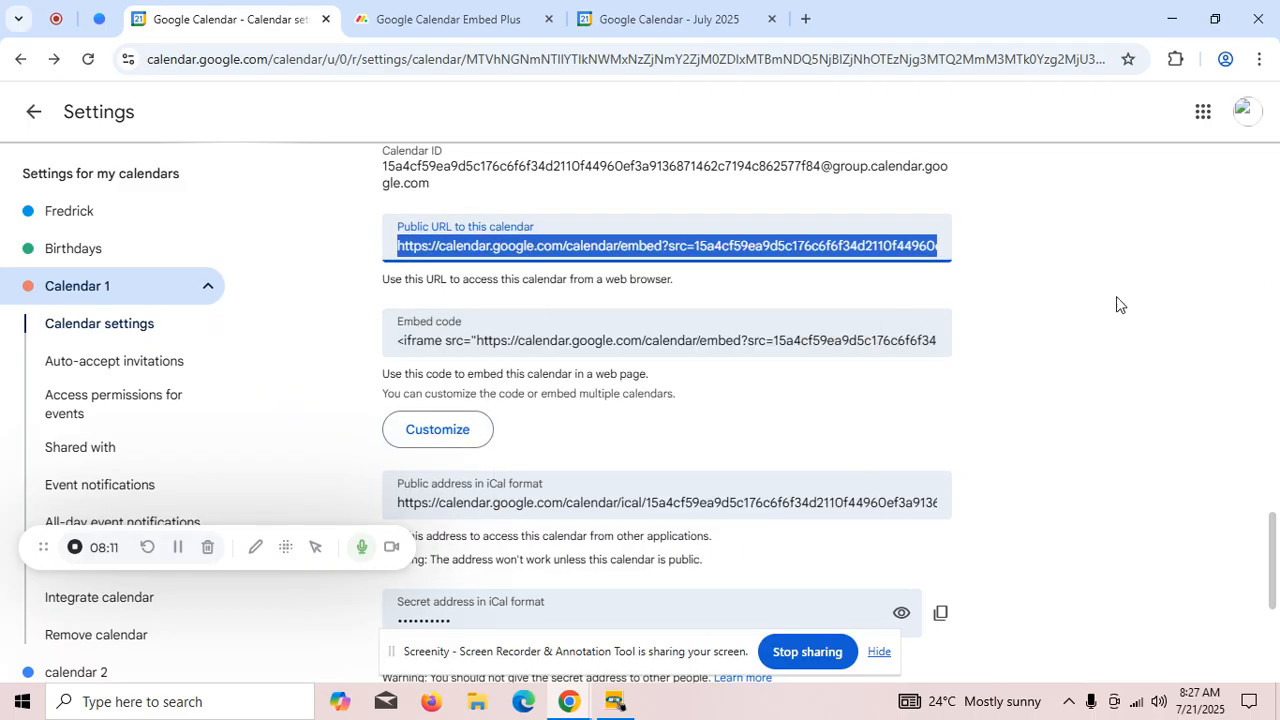
- Review Calendar 1's public URL, event access permissions and list of people it is shared with
scroll(508, 314, up, 1)
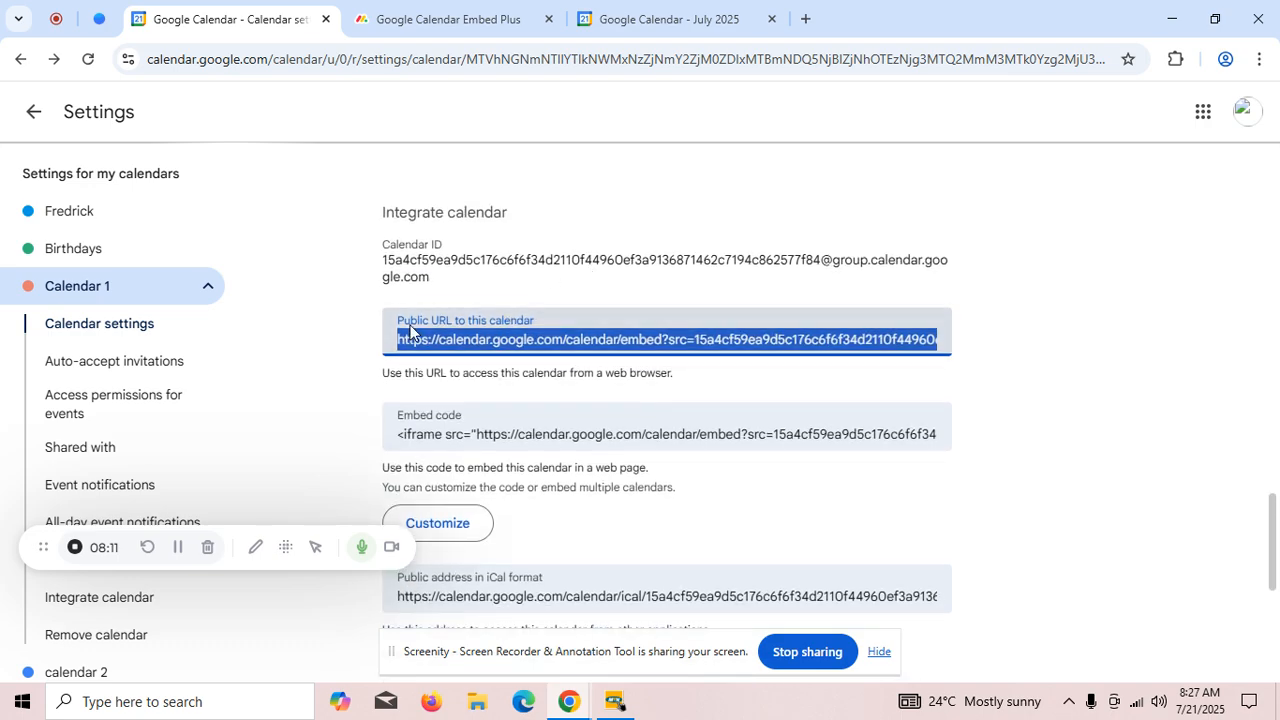
scroll(567, 331, up, 7)
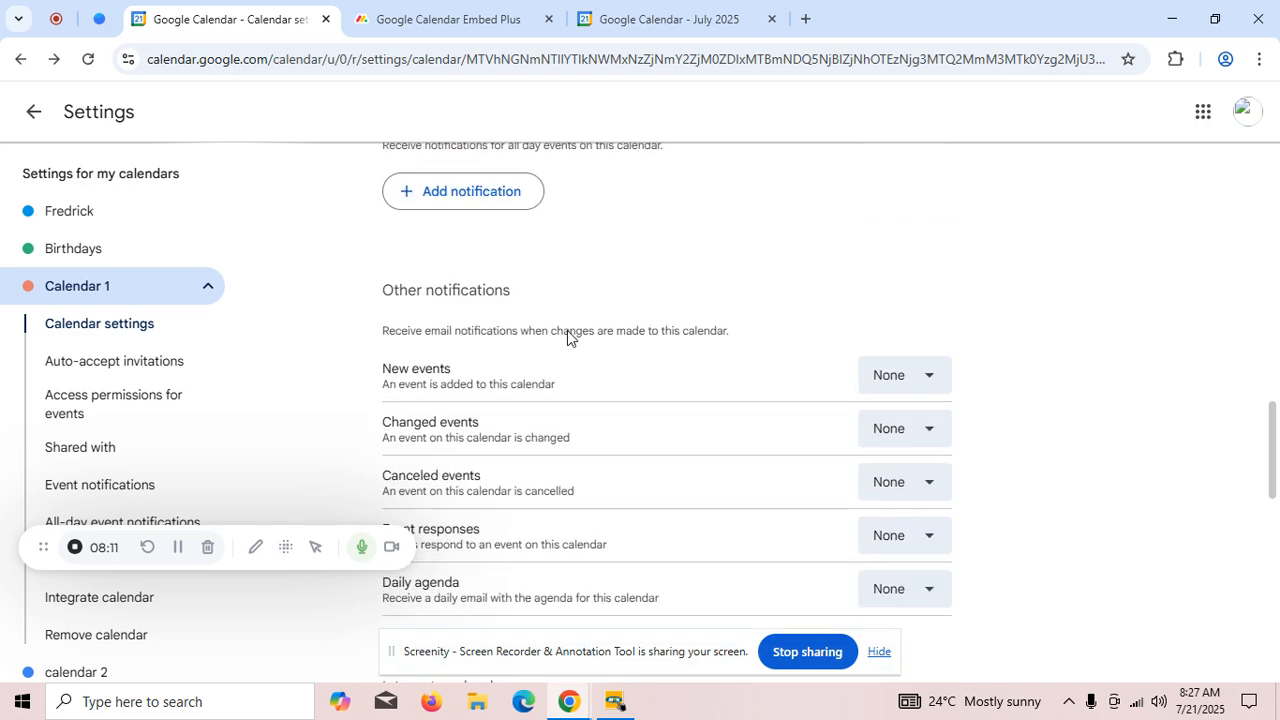
scroll(558, 328, up, 6)
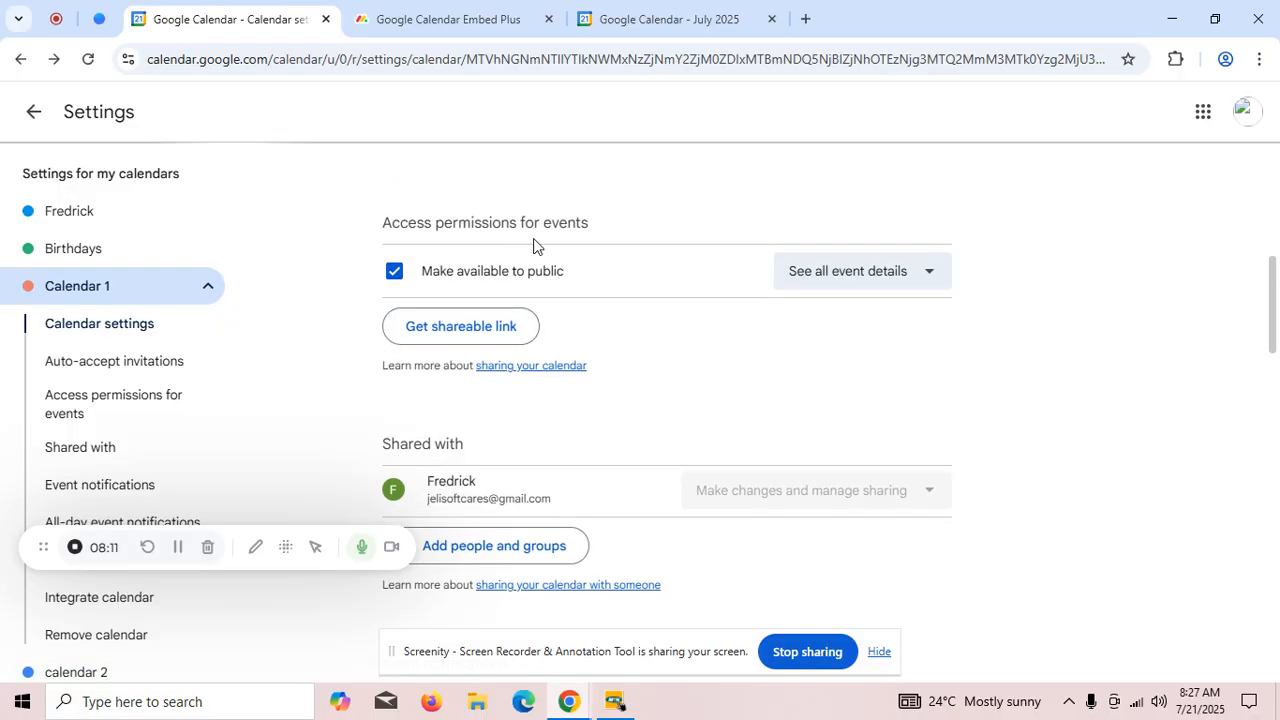
scroll(566, 280, down, 1)
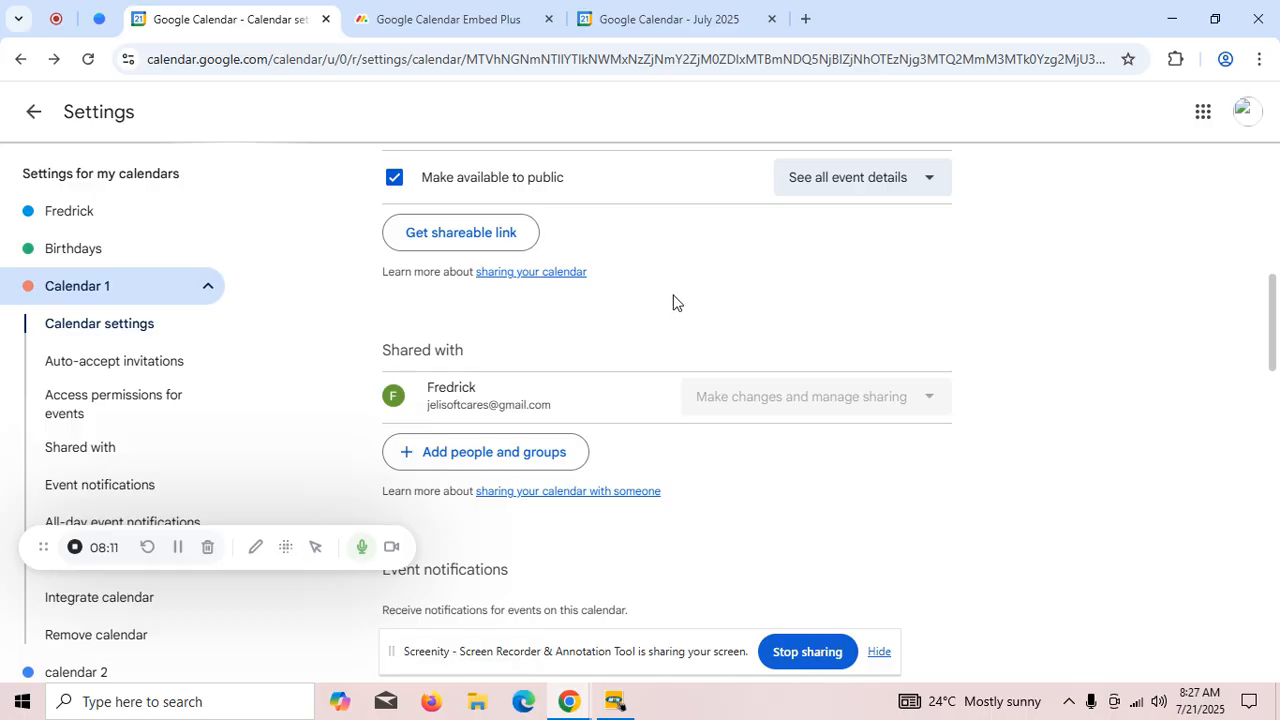
scroll(558, 290, down, 1)
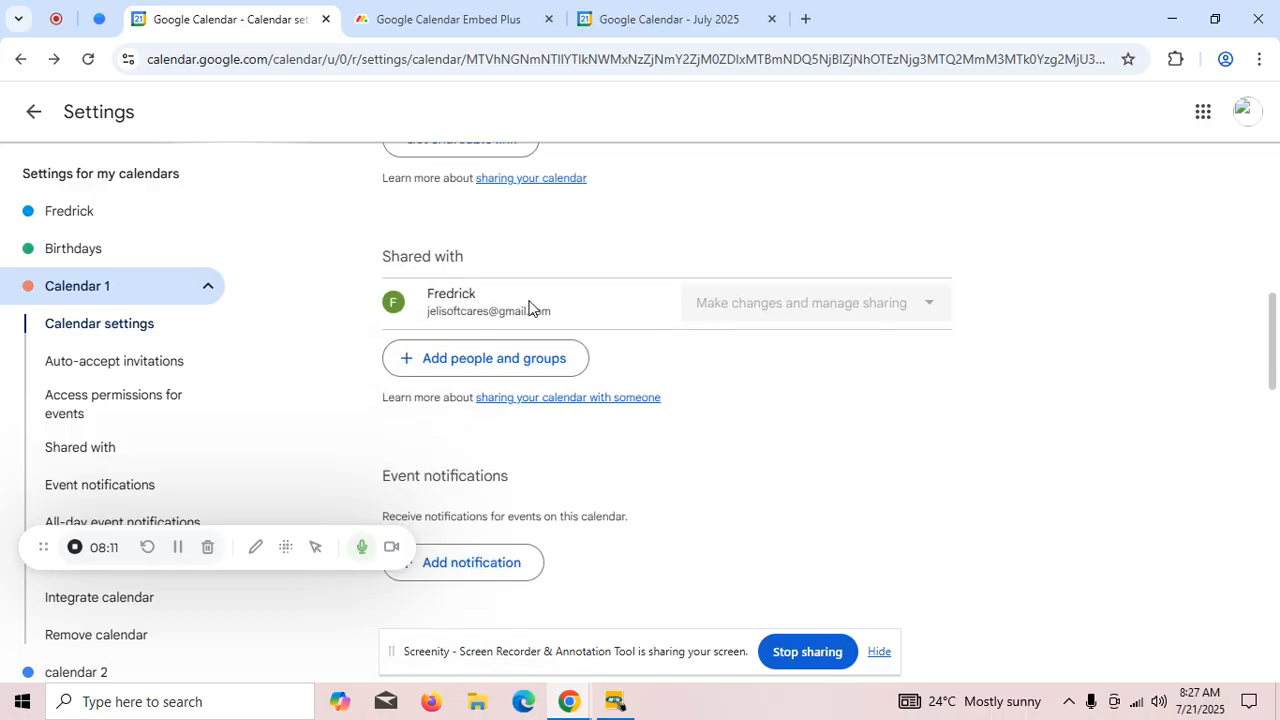
- Switch to the second Google Calendar page and open the settings of calendar 2
click(662, 28)
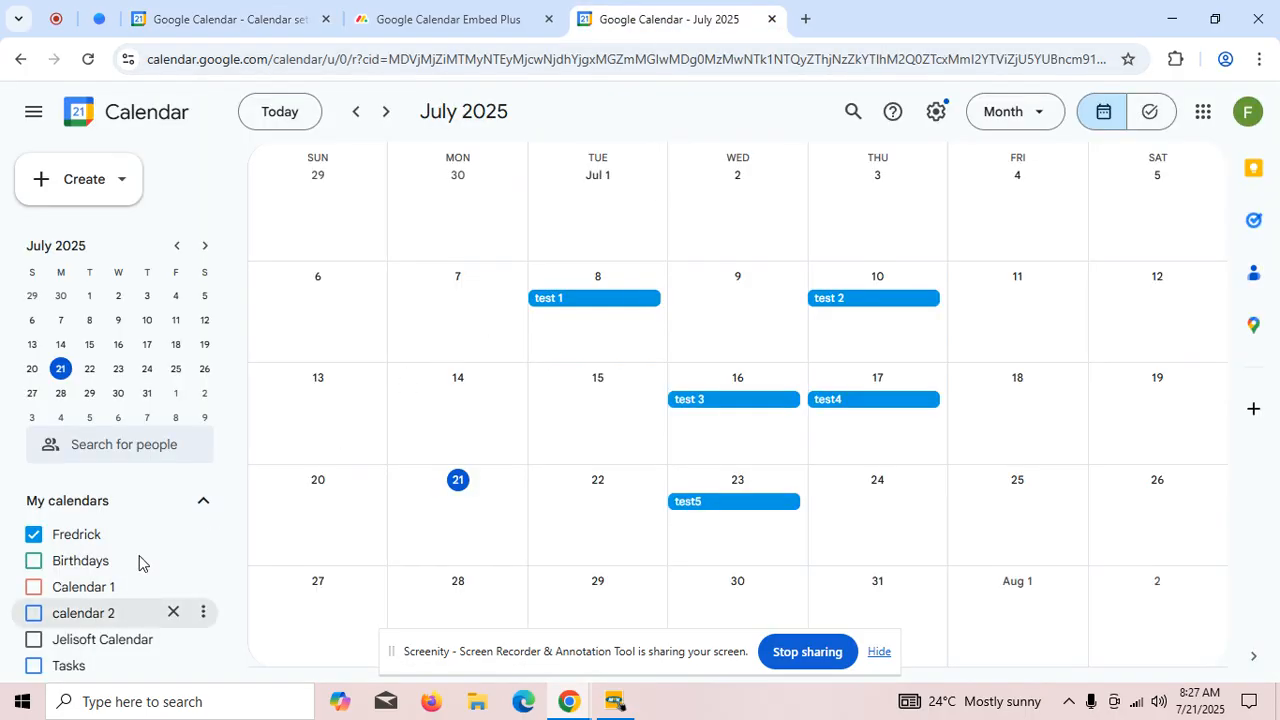
key(n)
key(n)
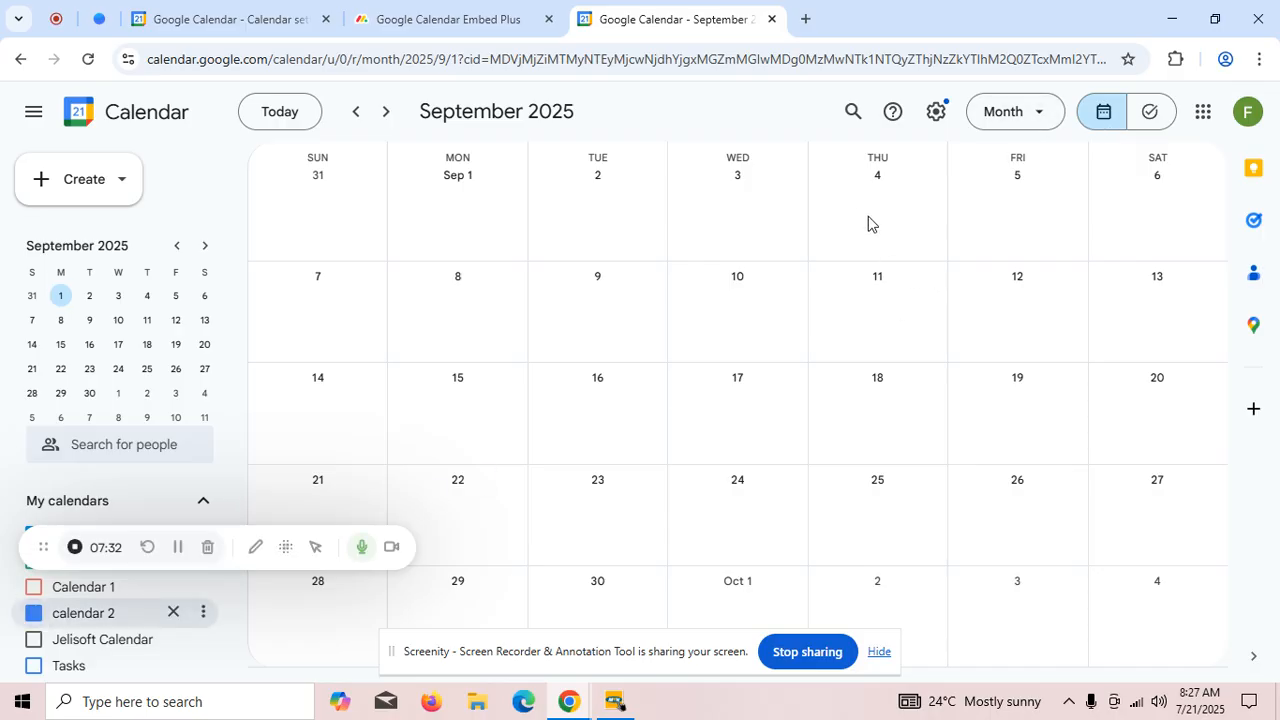
click(936, 113)
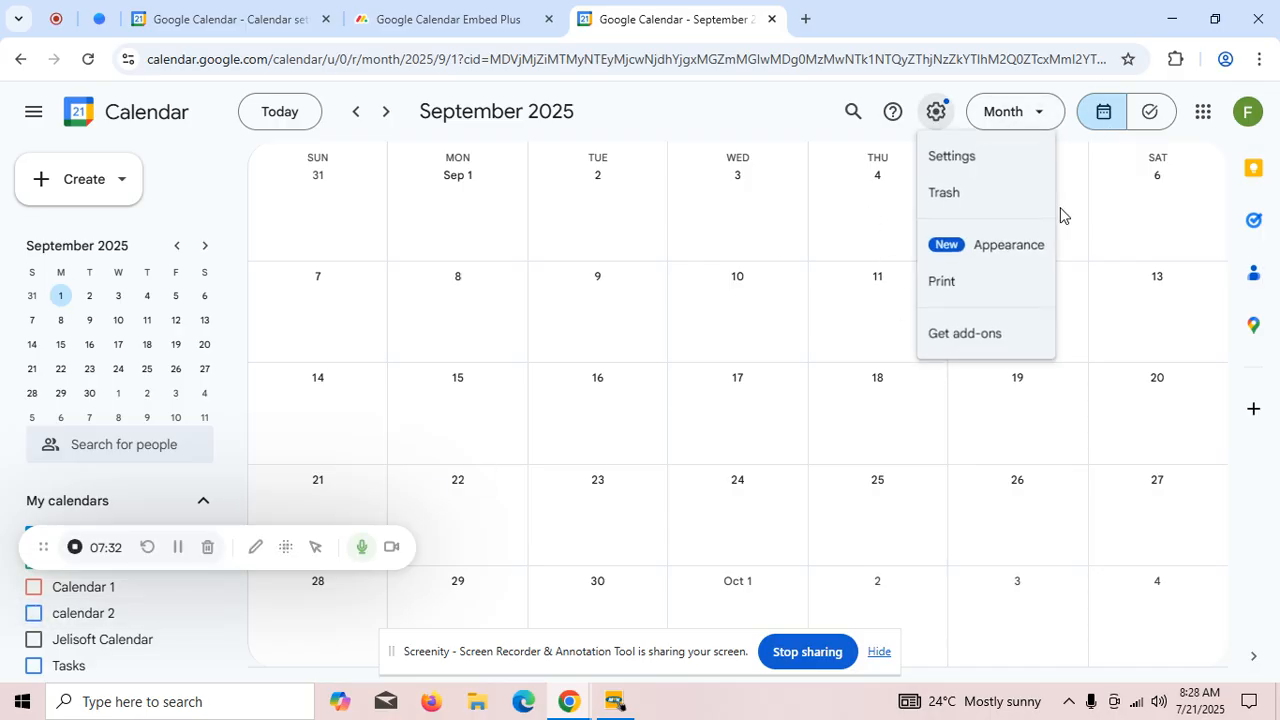
click(956, 162)
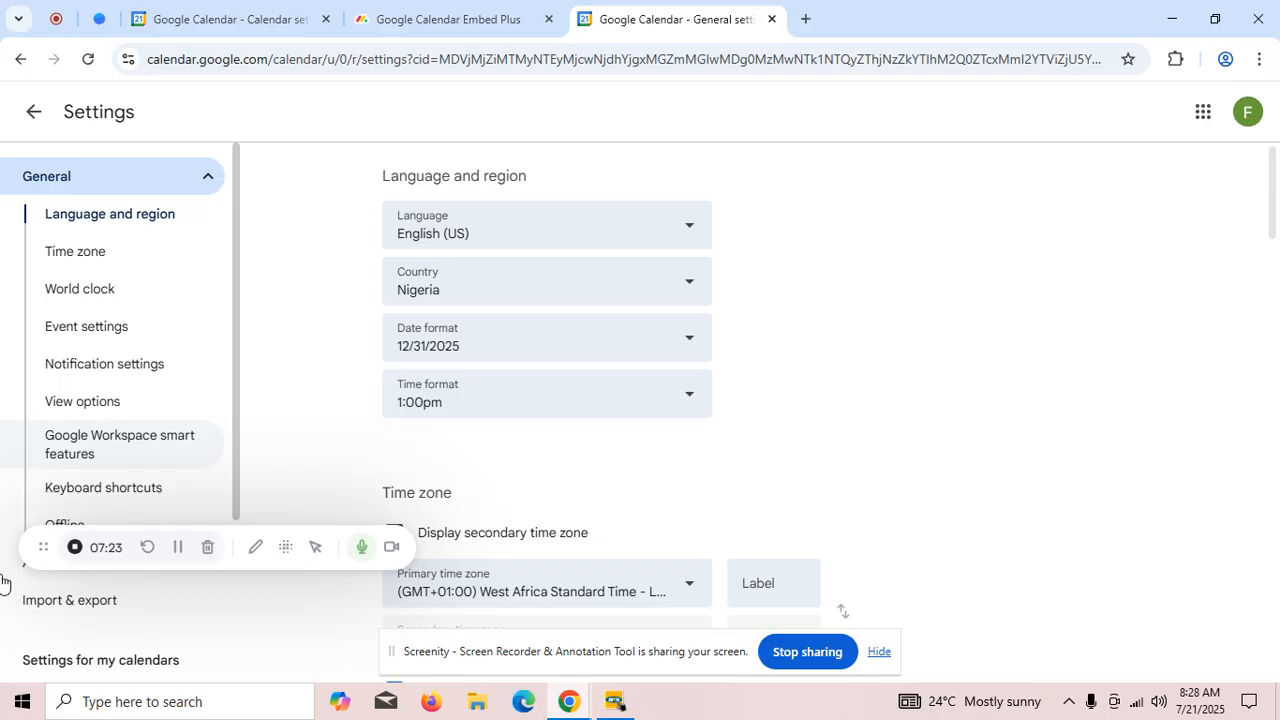
scroll(108, 634, down, 1)
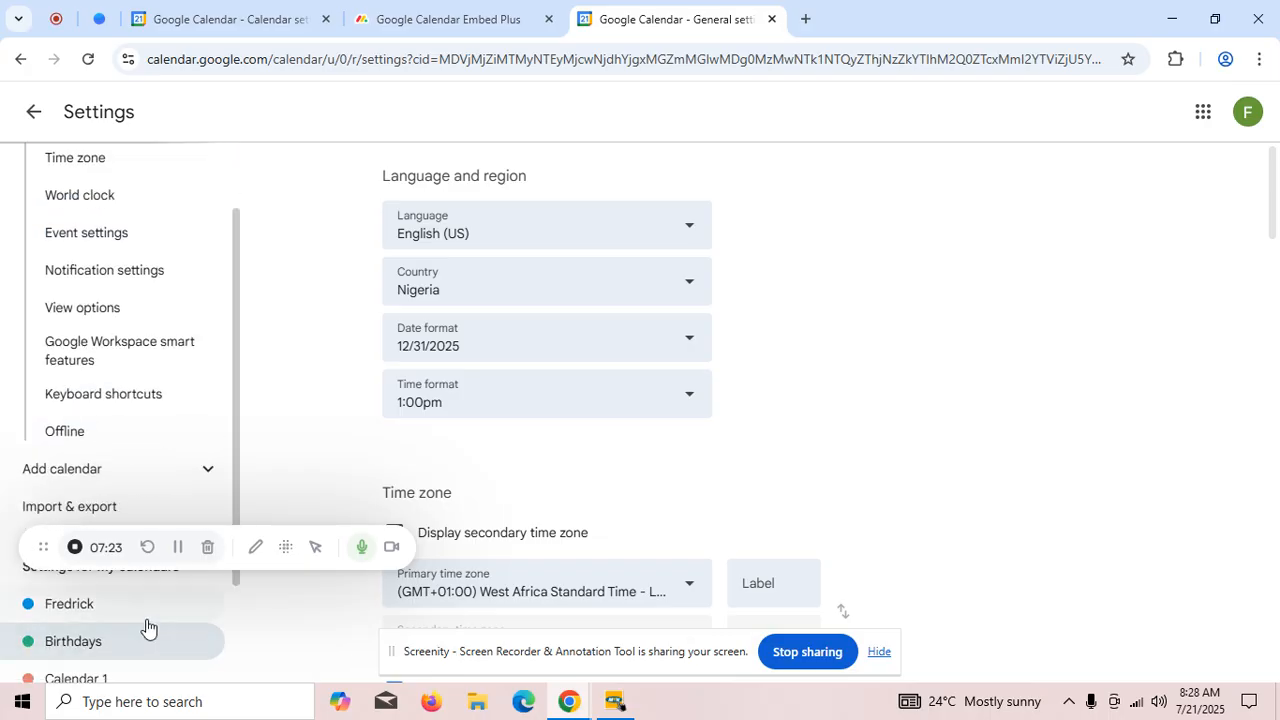
scroll(100, 640, down, 1)
click(80, 622)
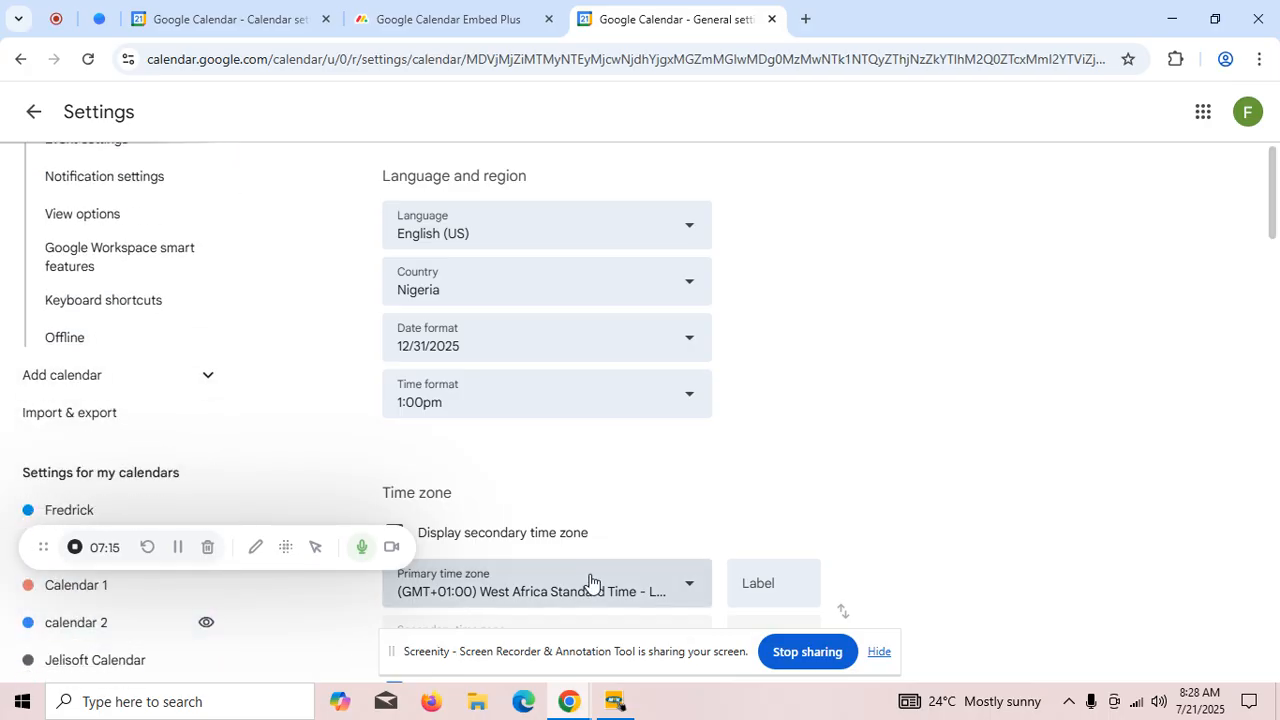
- Examine calendar 2's public availability setting and the people it is shared with
scroll(625, 410, down, 3)
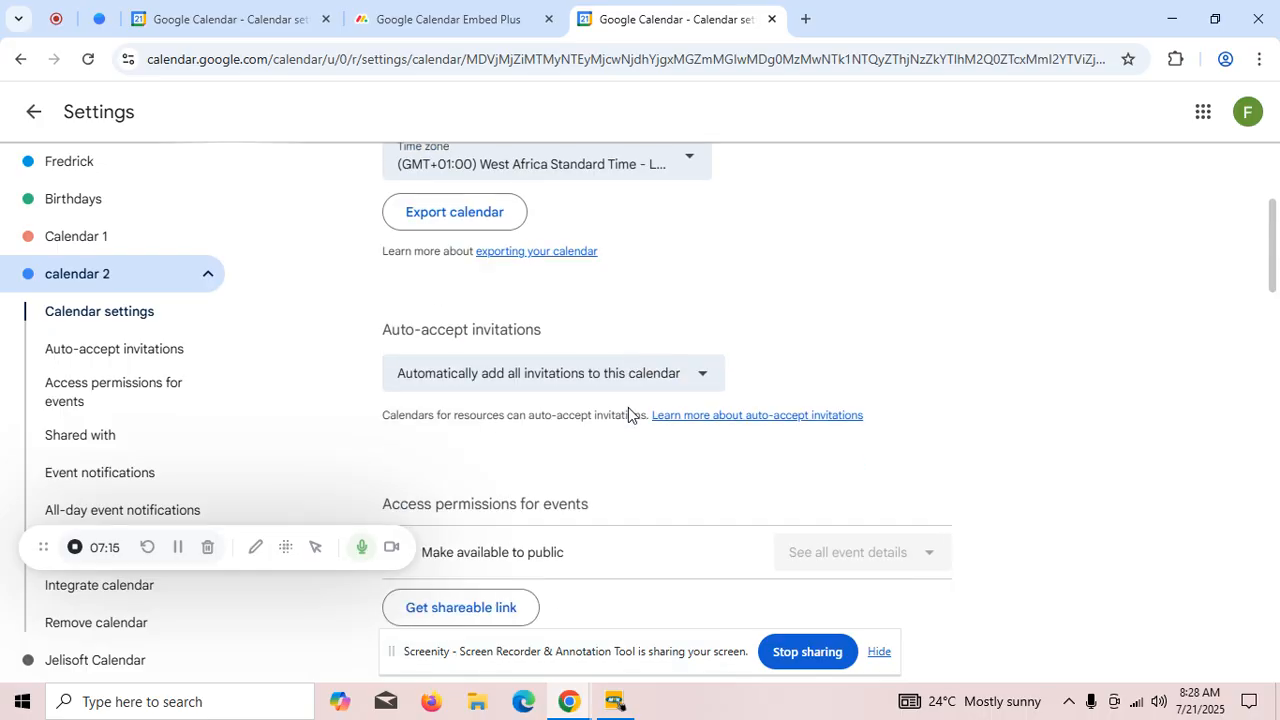
scroll(628, 407, down, 3)
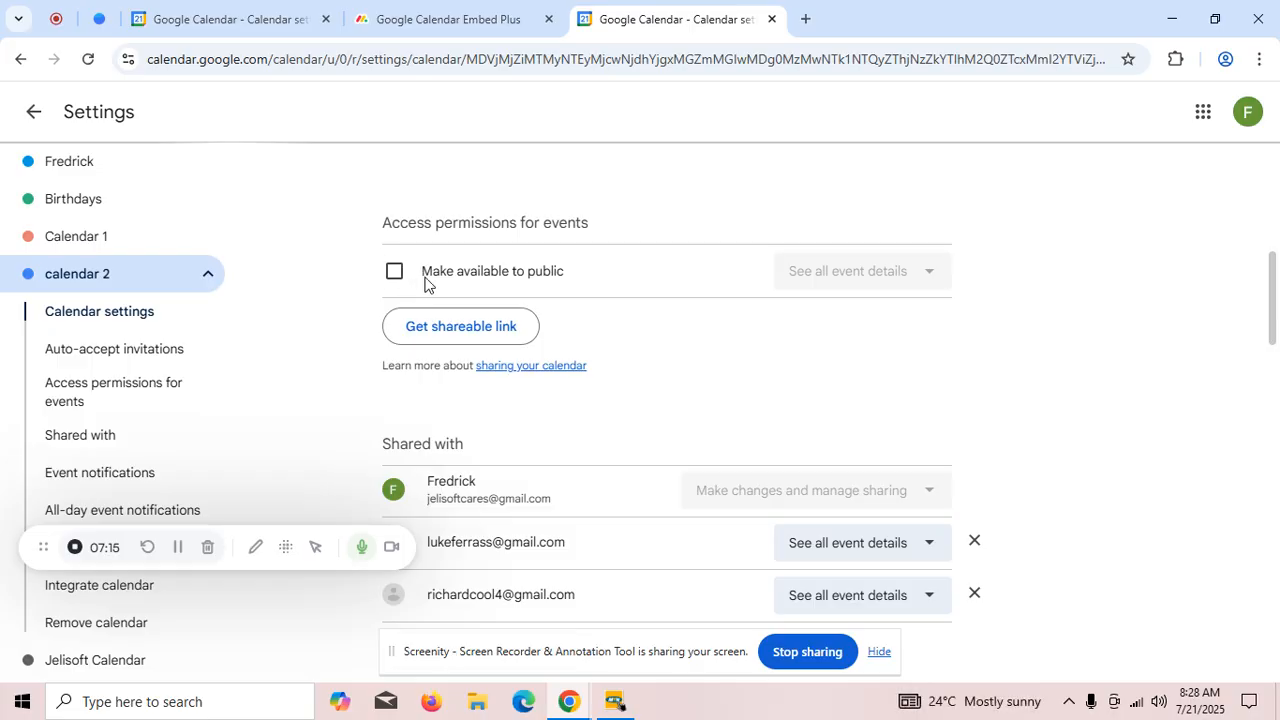
scroll(468, 318, down, 1)
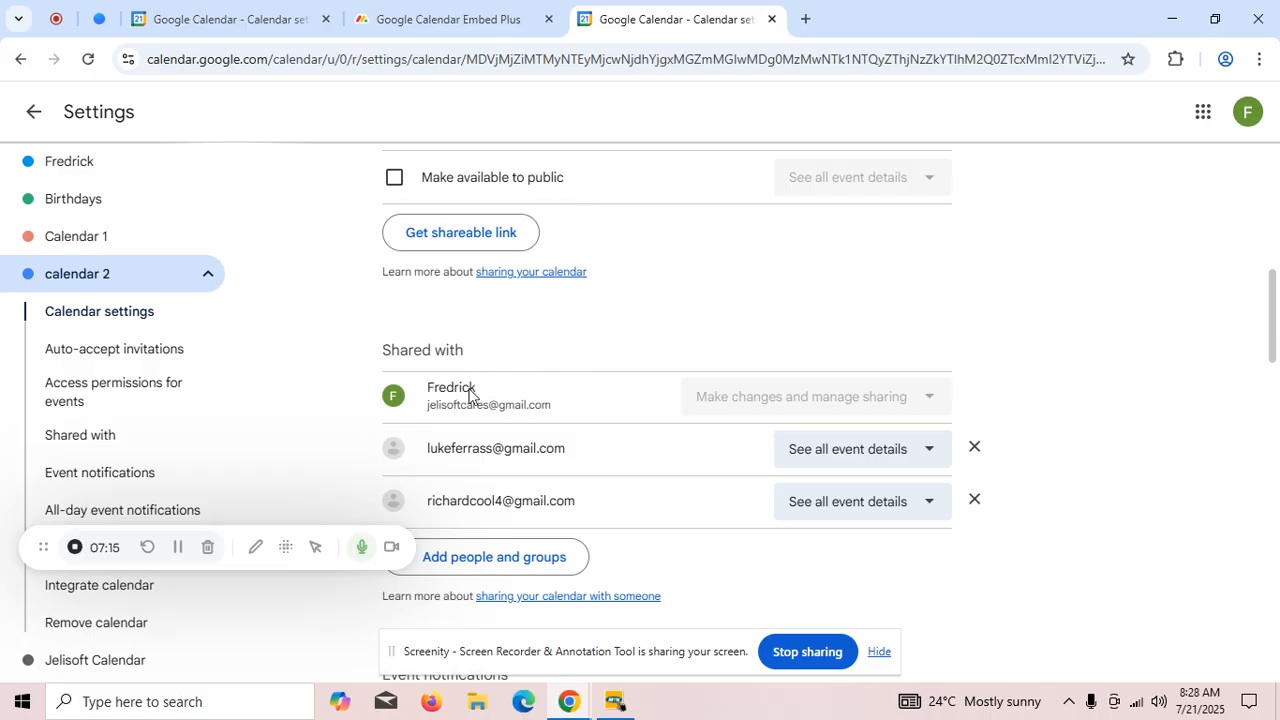
scroll(537, 377, down, 1)
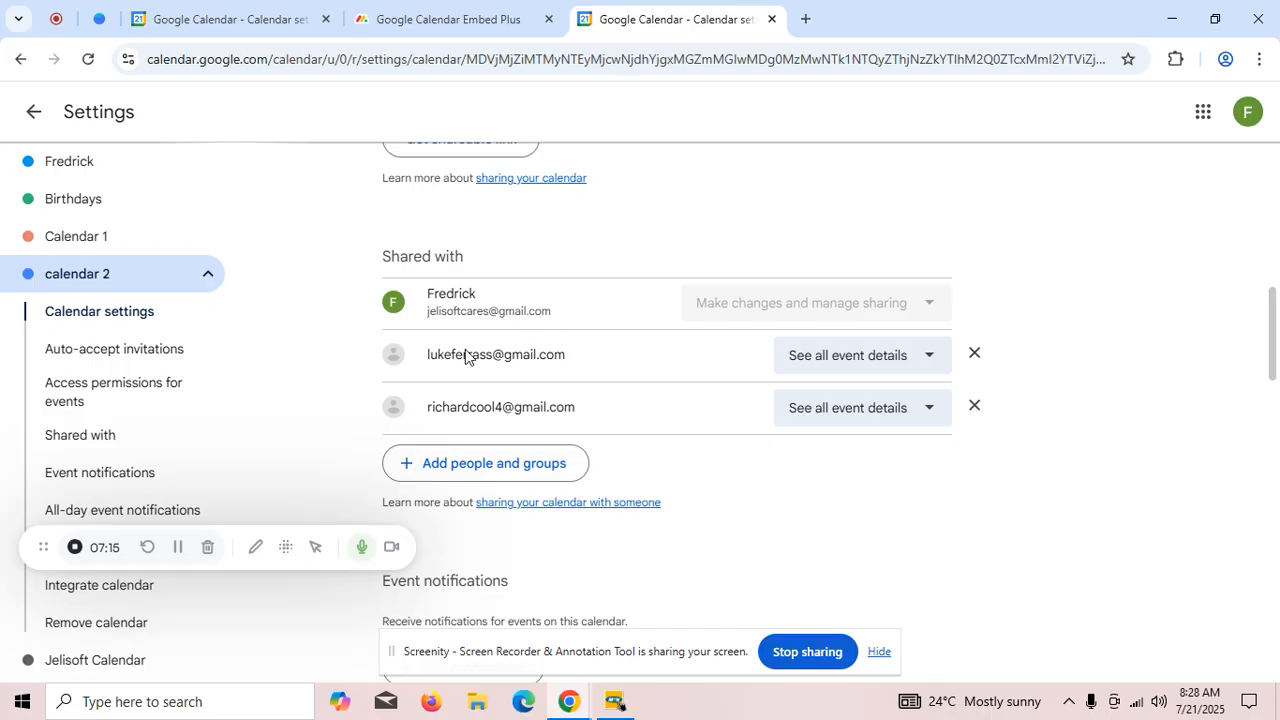
scroll(553, 355, up, 2)
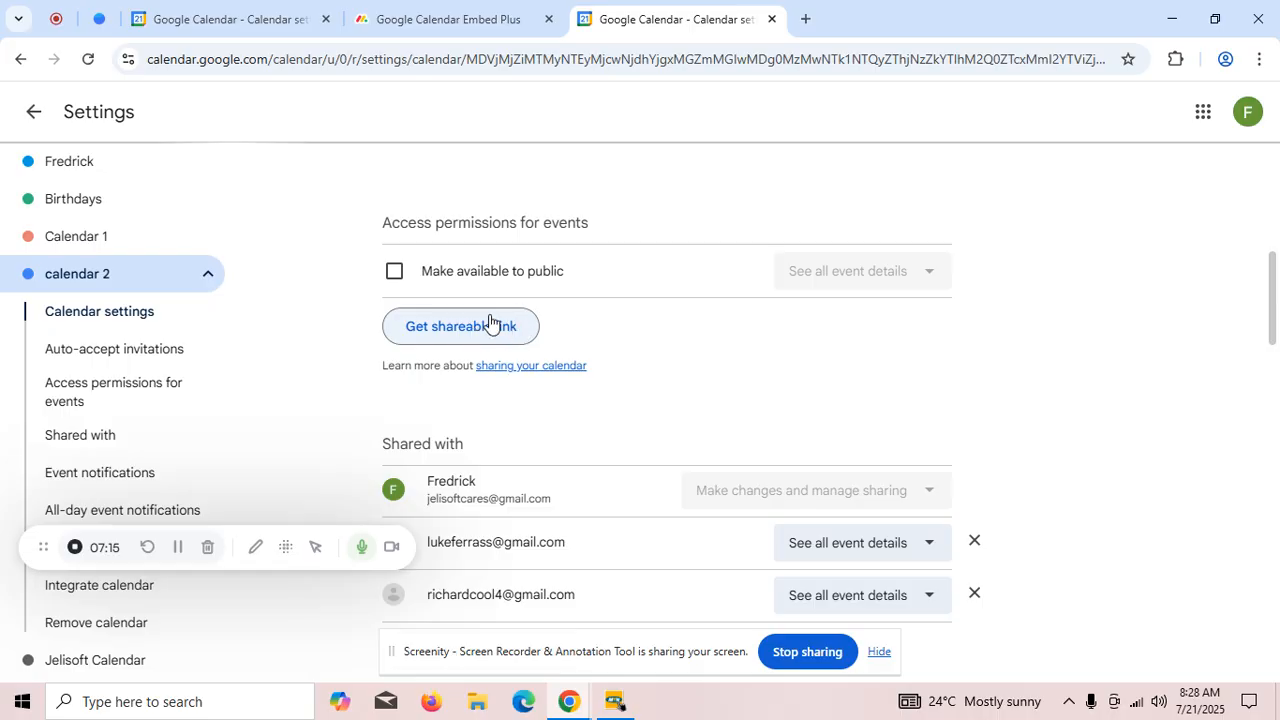
scroll(561, 332, up, 1)
scroll(617, 360, up, 3)
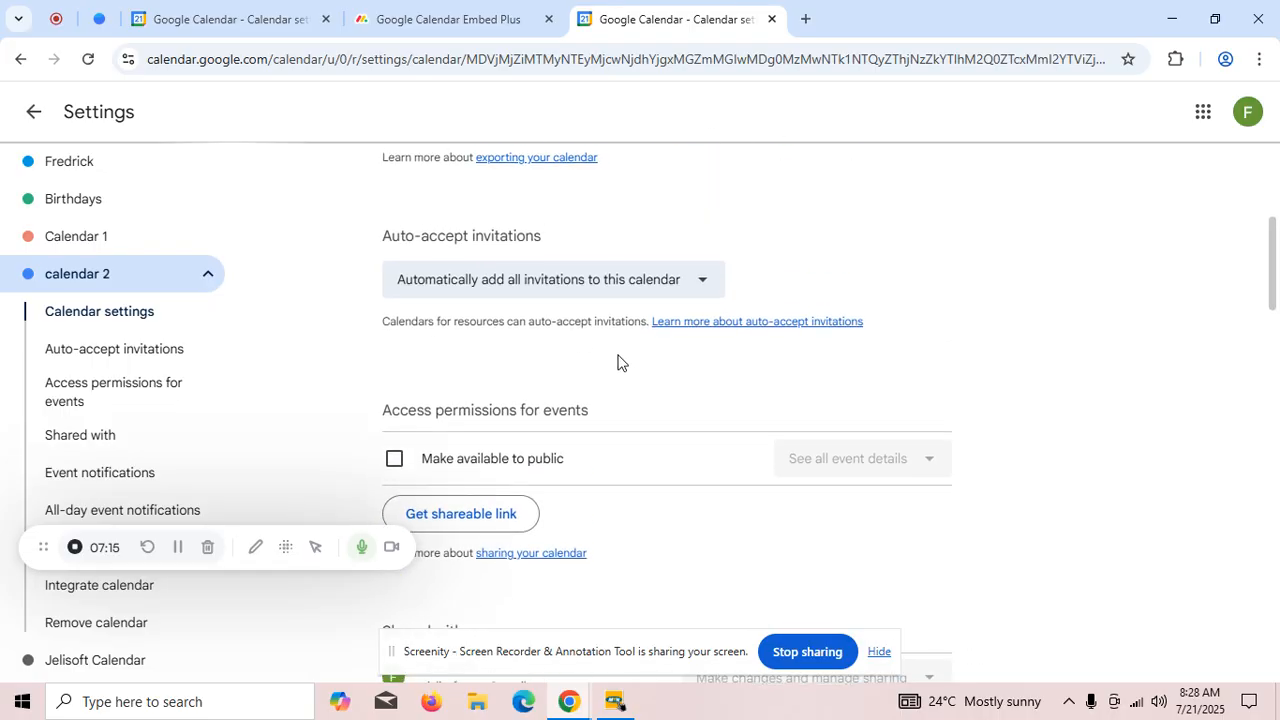
- Return to the Calendar 1 settings page and check its public access permission
click(234, 14)
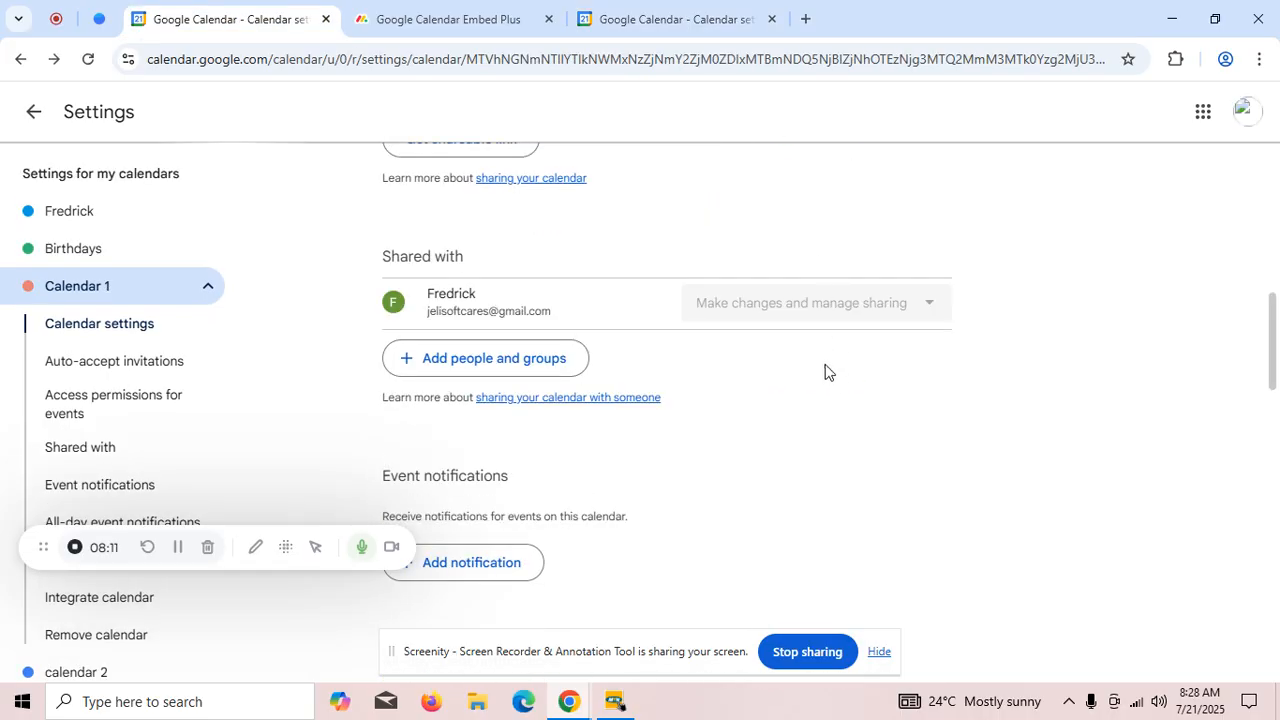
scroll(523, 351, up, 4)
scroll(552, 349, down, 1)
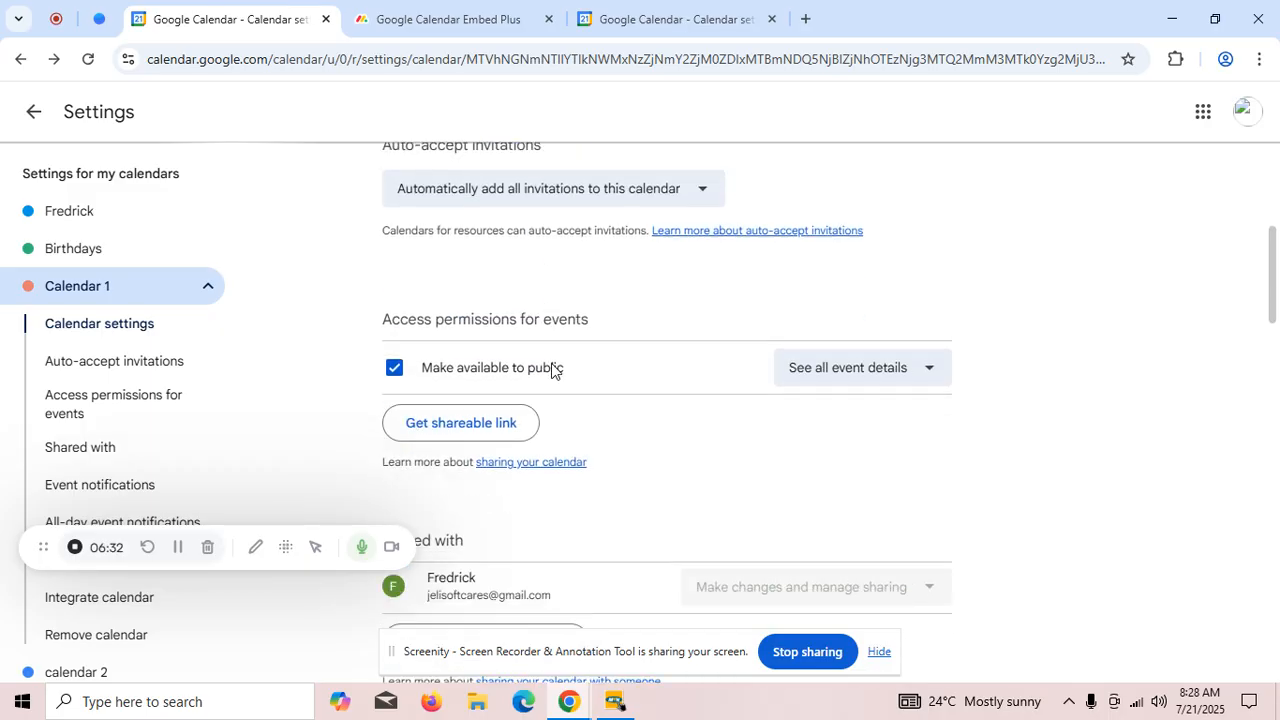
- Copy Calendar 1's shareable link and switch to Google Calendar Embed Plus in monday.com
click(455, 425)
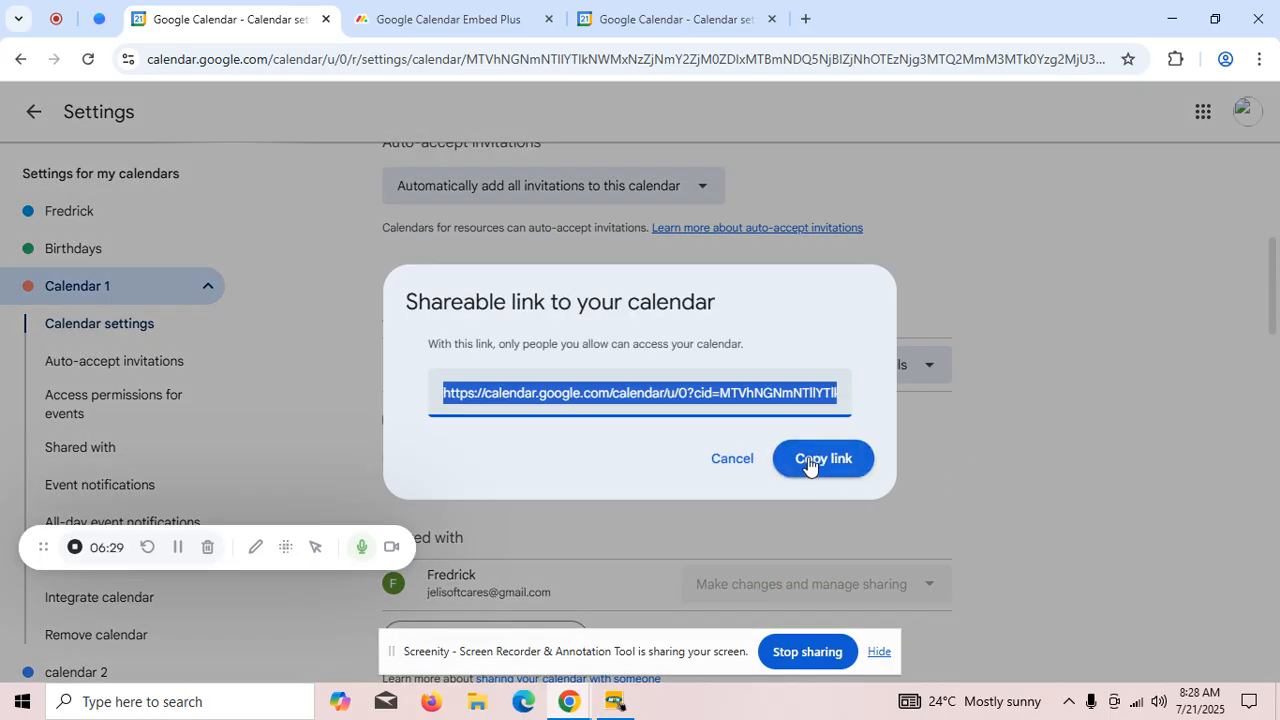
click(815, 460)
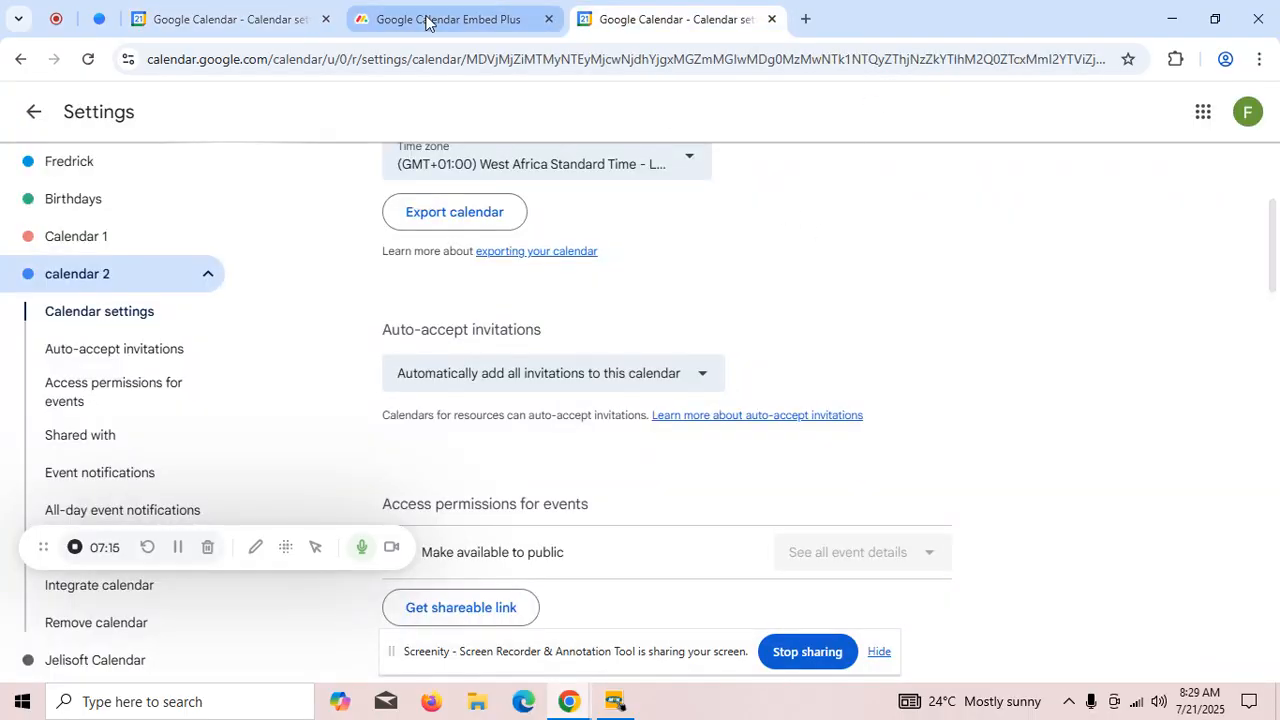
click(425, 22)
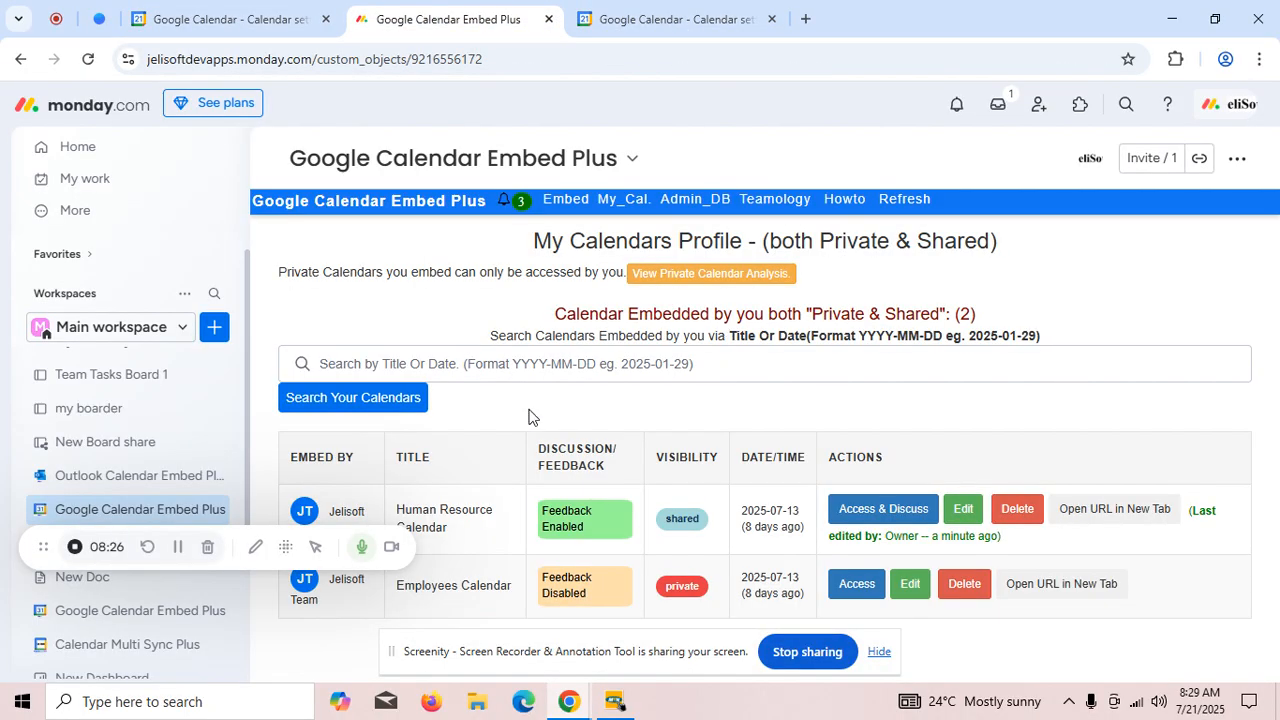
- Start a new Google calendar embed titled "Team calendar 101" with the copied link as its URL and an embed height of 600 px
click(566, 199)
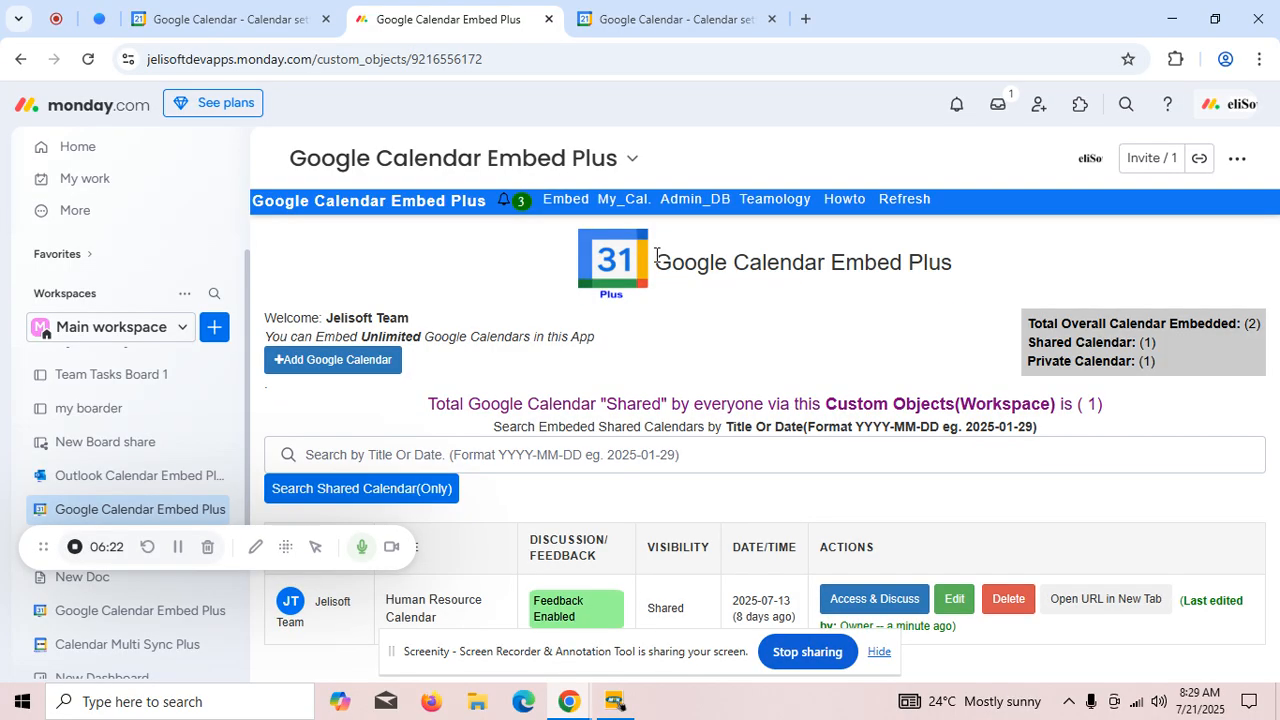
click(323, 366)
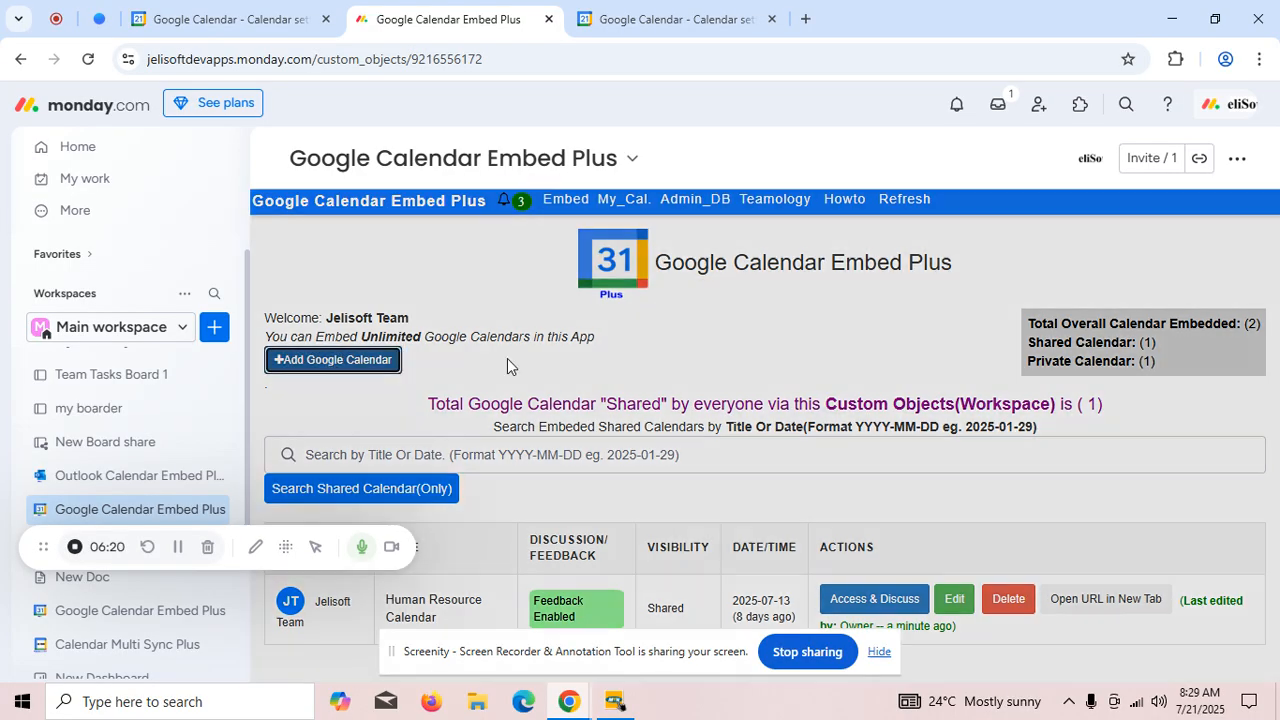
scroll(547, 355, down, 1)
click(519, 250)
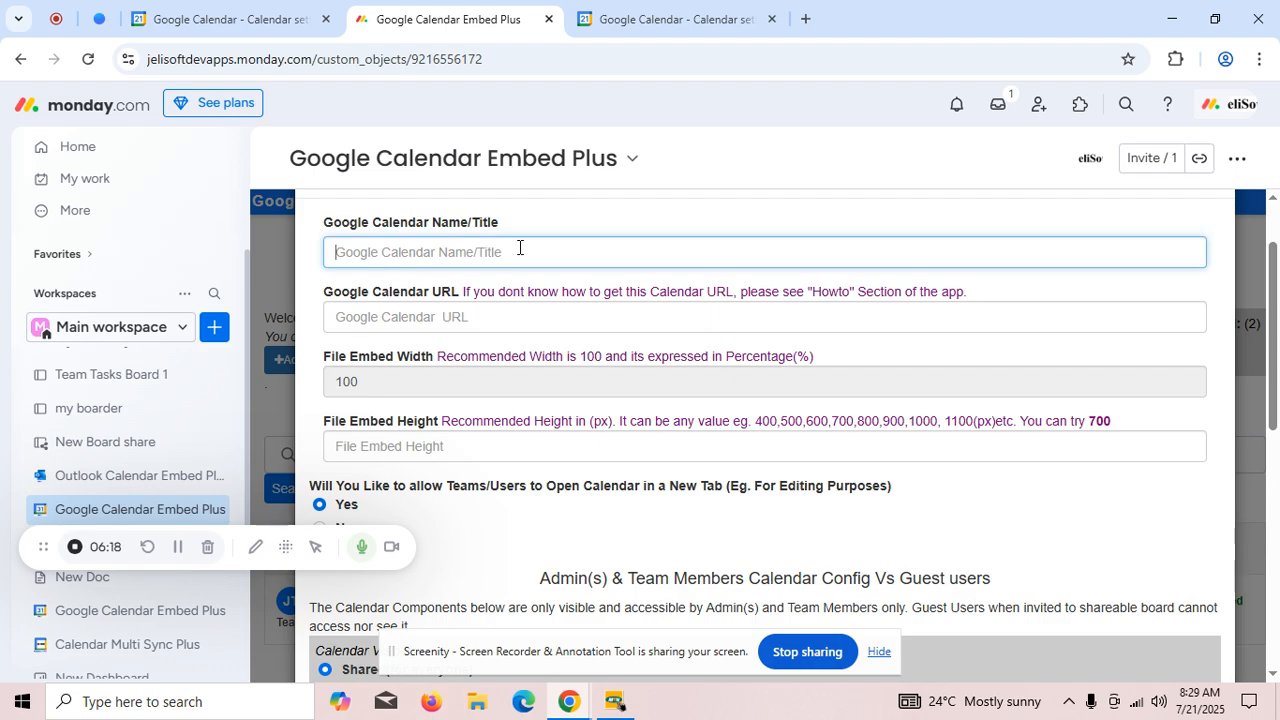
text(Team calendar 101)
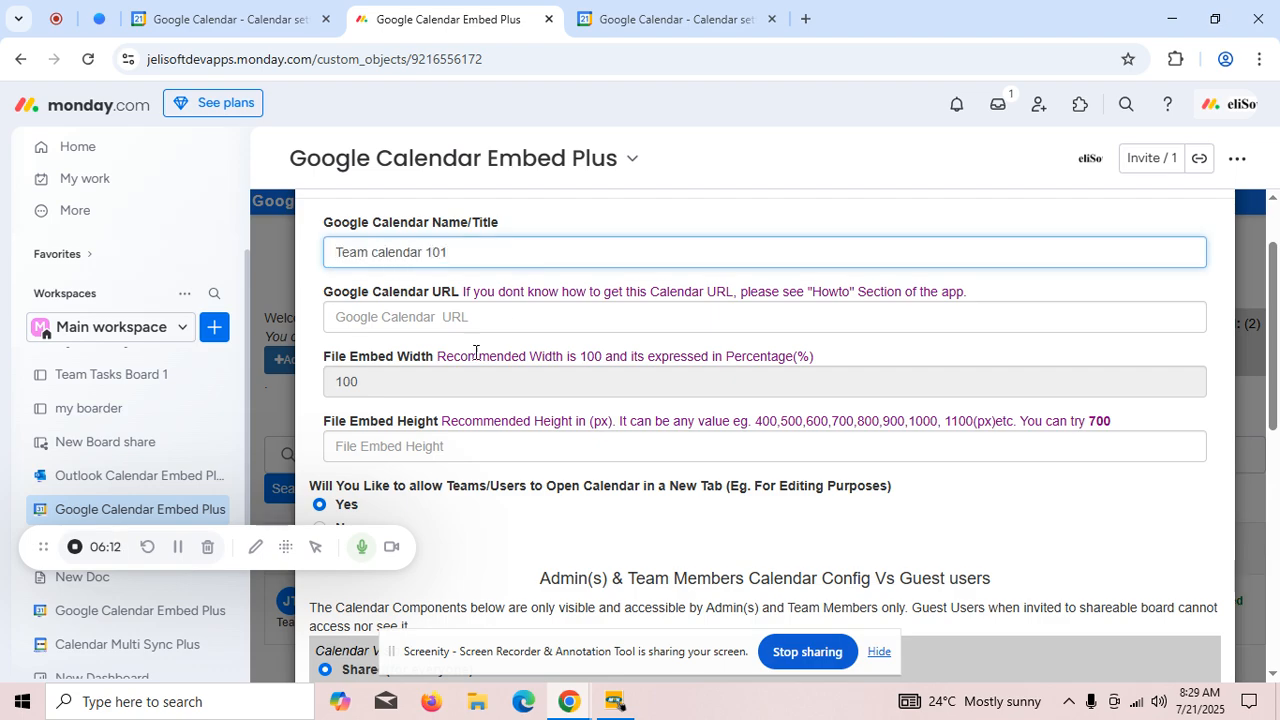
click(478, 316)
key(ctrl+v)
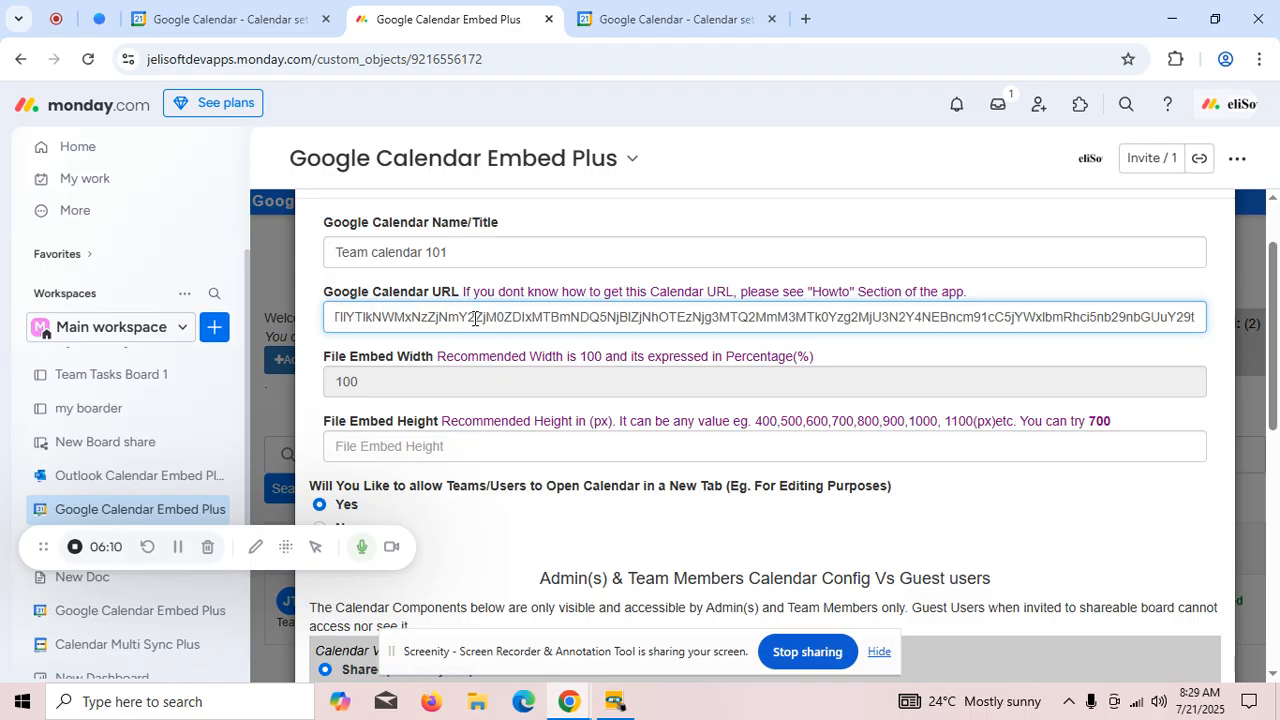
click(513, 452)
text(600)
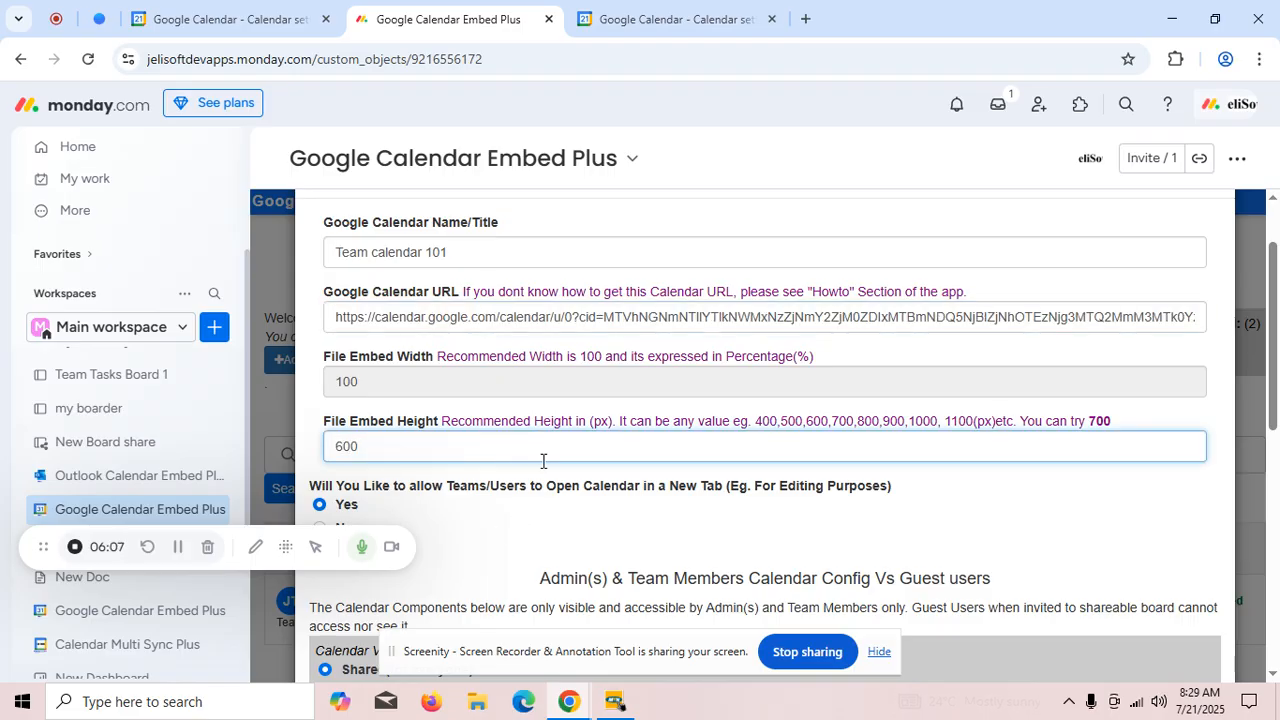
- Turn user feedback on for the new calendar embed and add it to the workspace
scroll(560, 440, down, 2)
scroll(600, 403, down, 2)
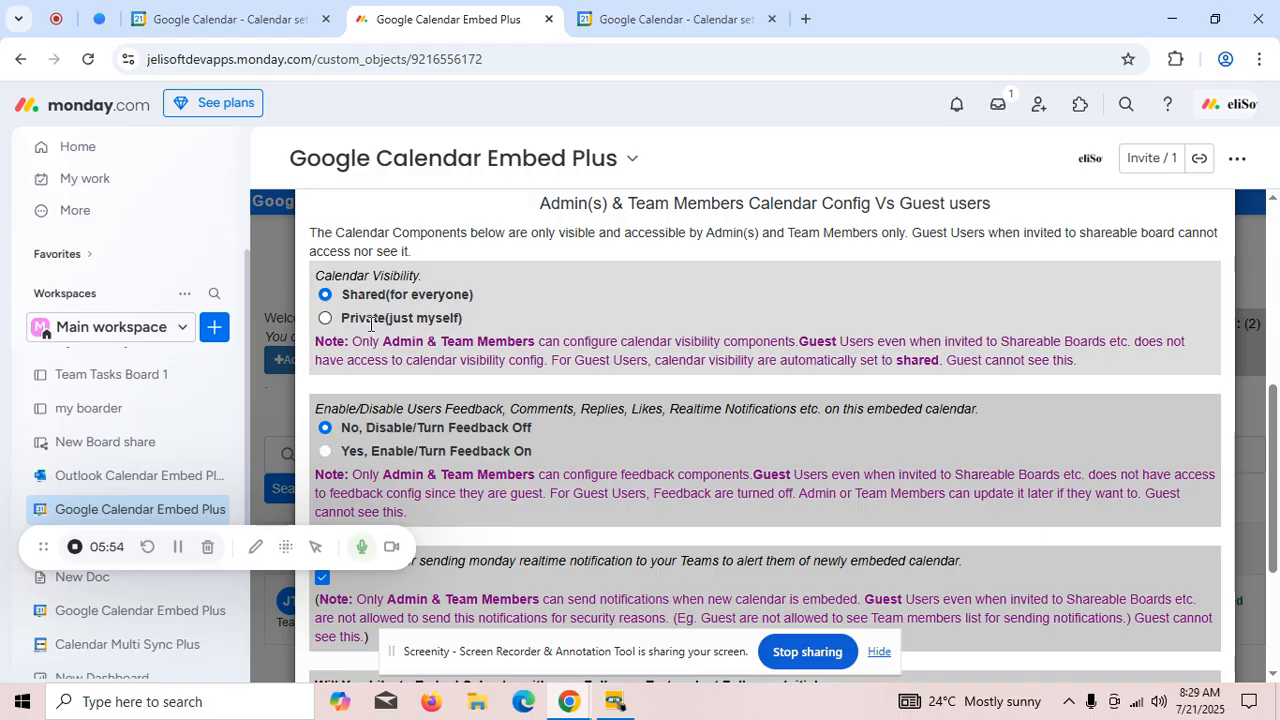
scroll(456, 348, down, 1)
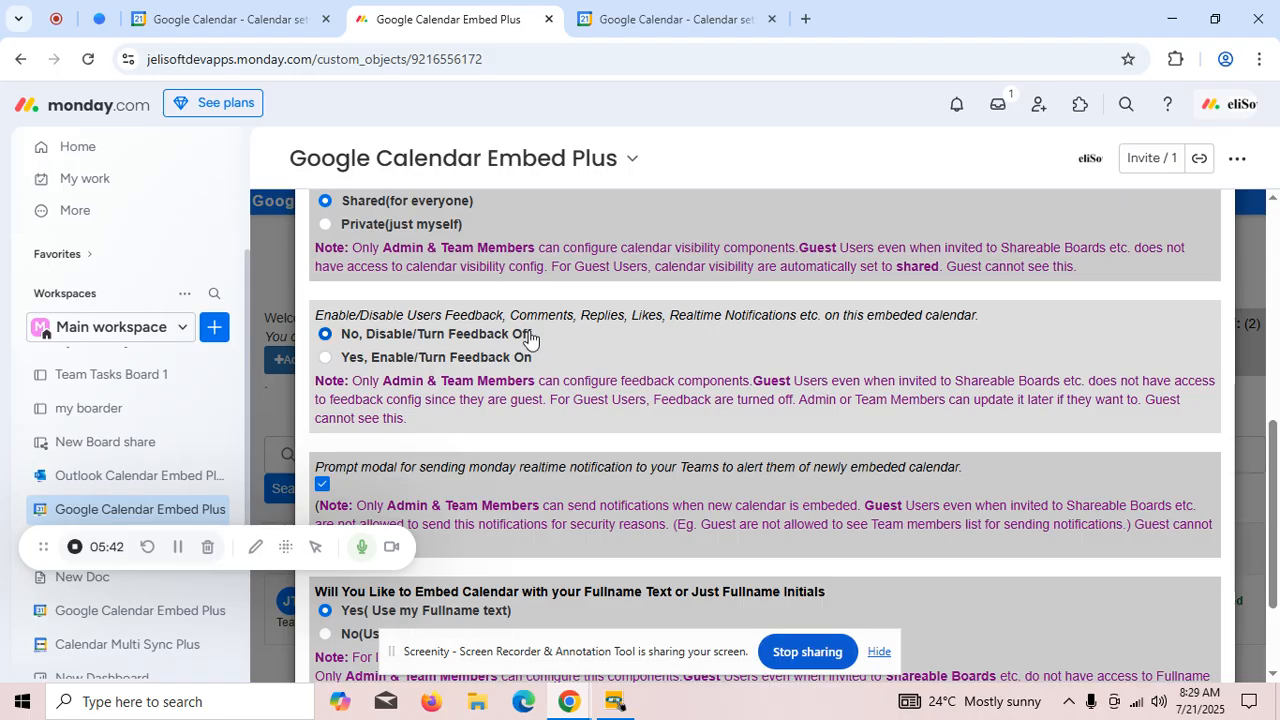
click(326, 359)
scroll(516, 385, down, 3)
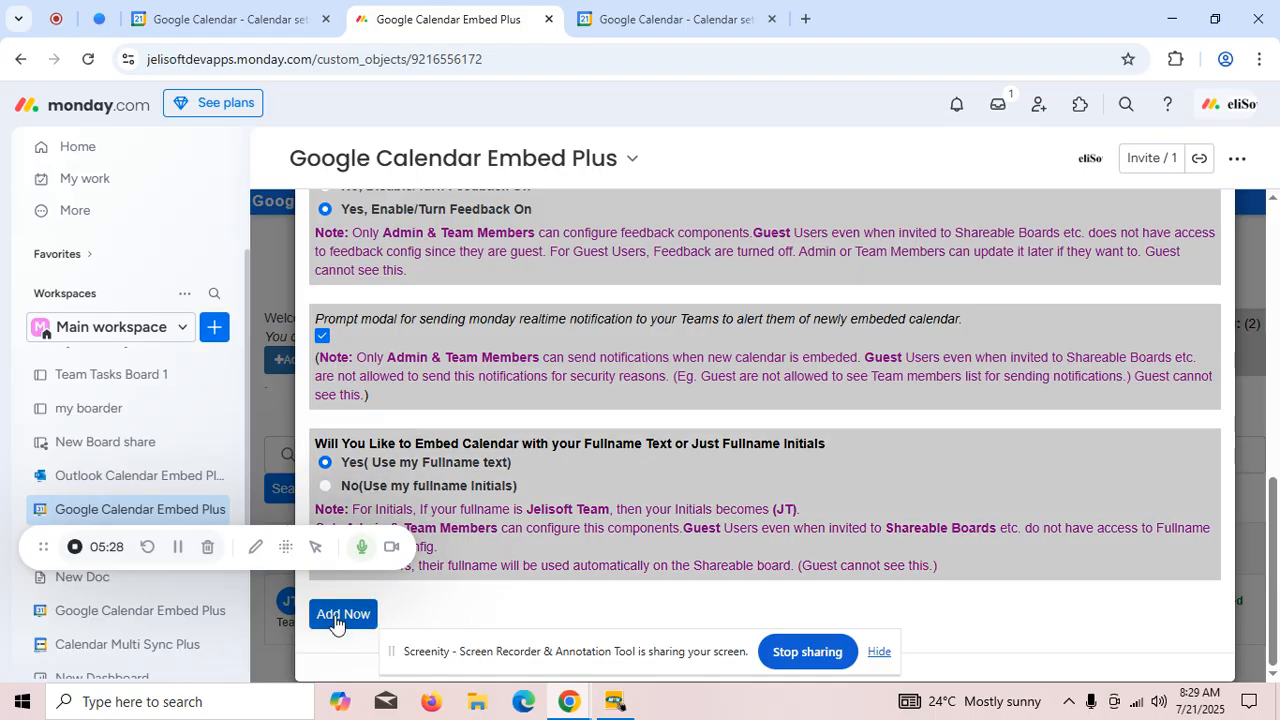
click(371, 612)
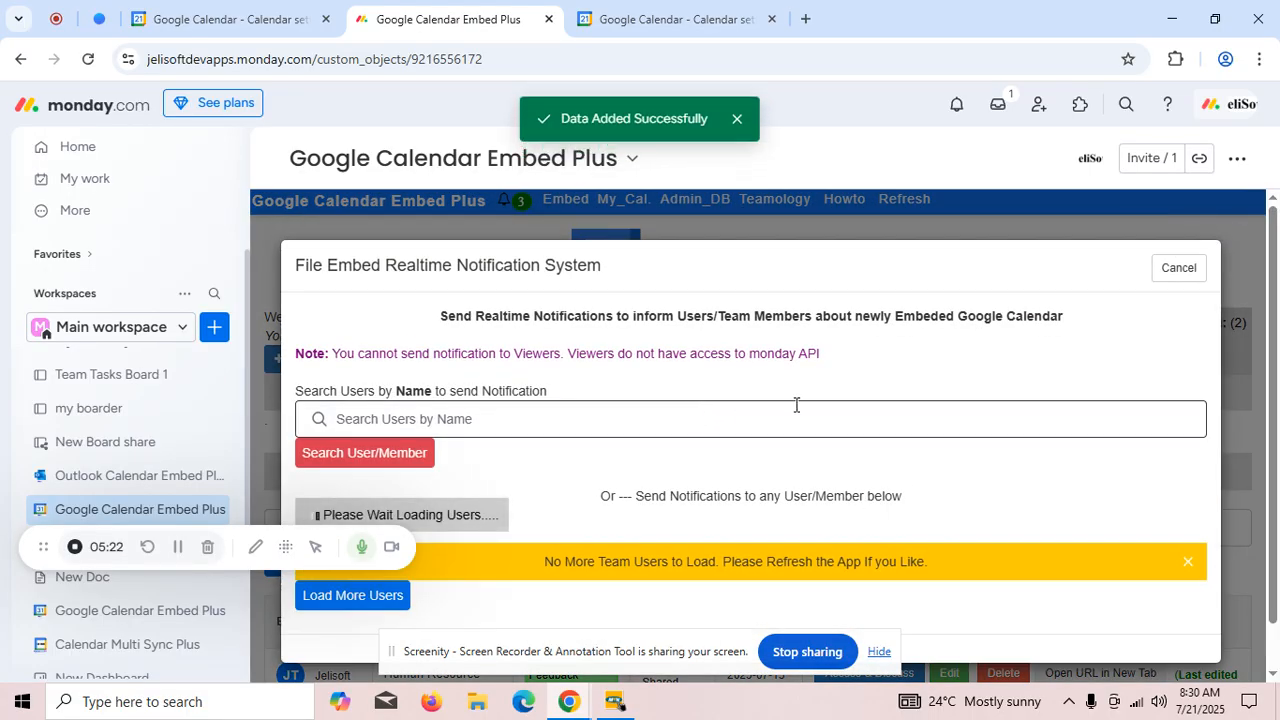
- Send the new-calendar notification to both listed team users, the admin and the member, and close the notification dialog
scroll(794, 403, down, 1)
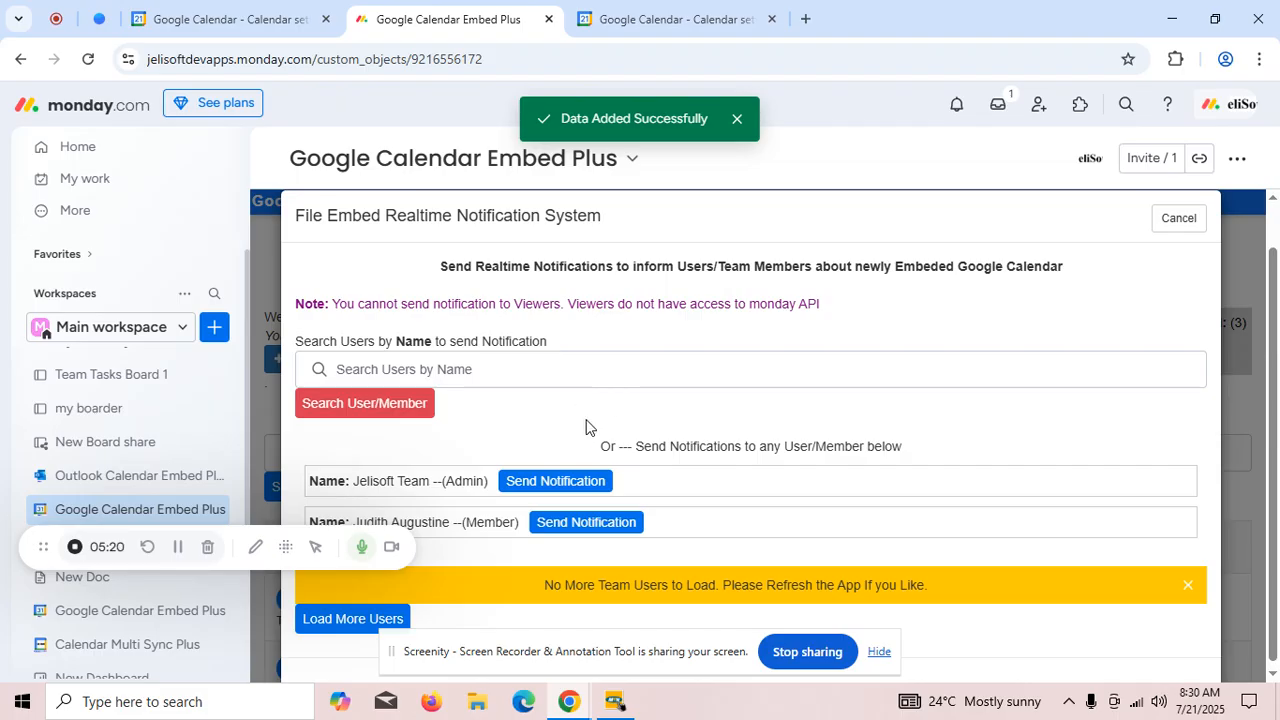
click(562, 482)
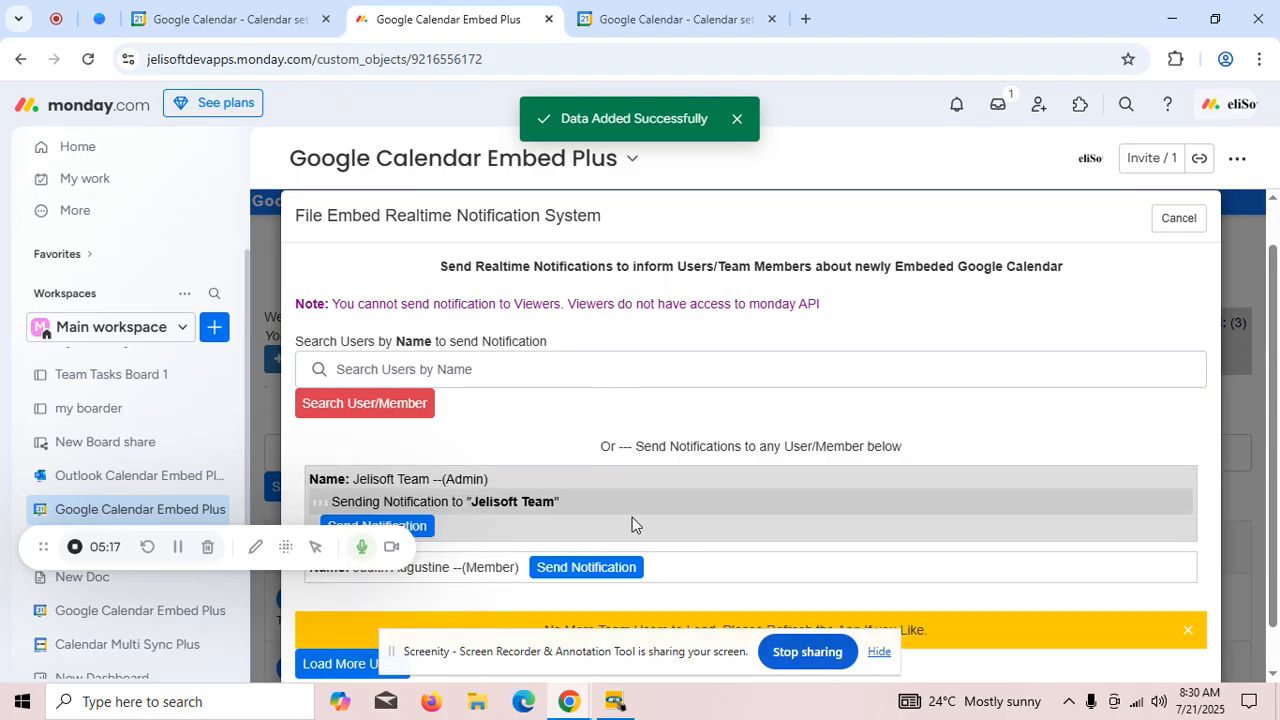
click(590, 565)
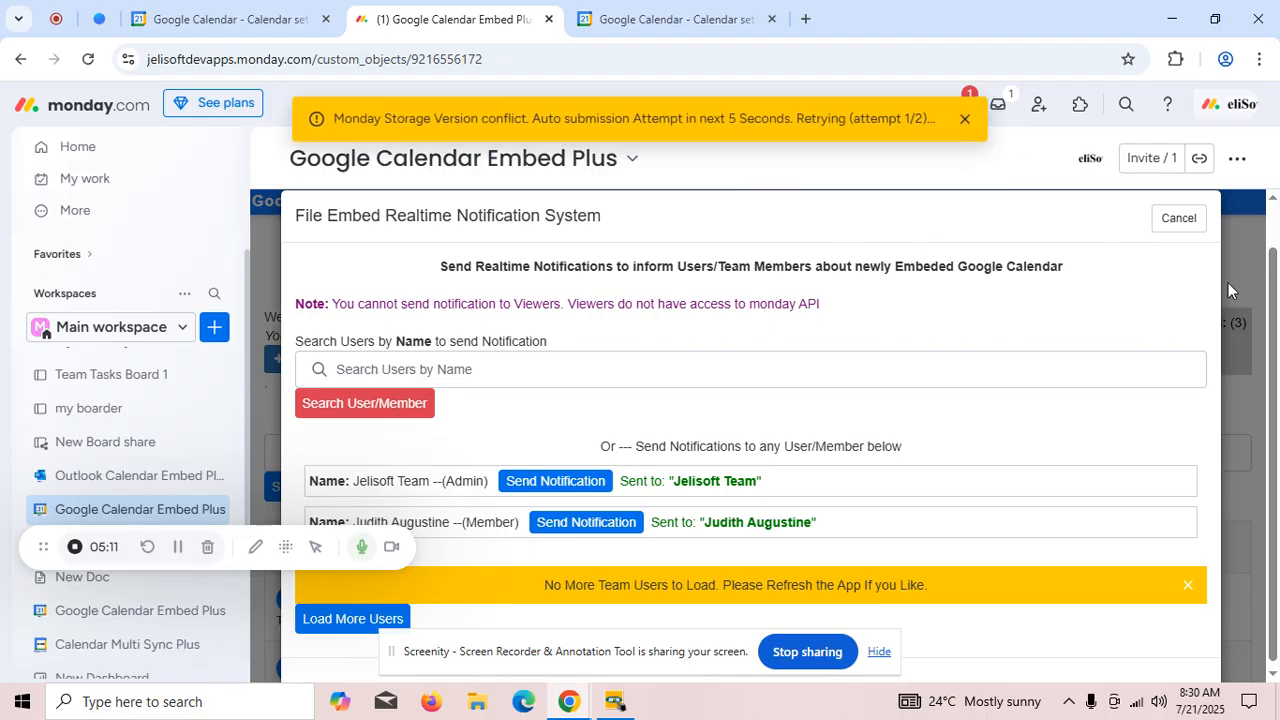
click(965, 119)
click(1240, 232)
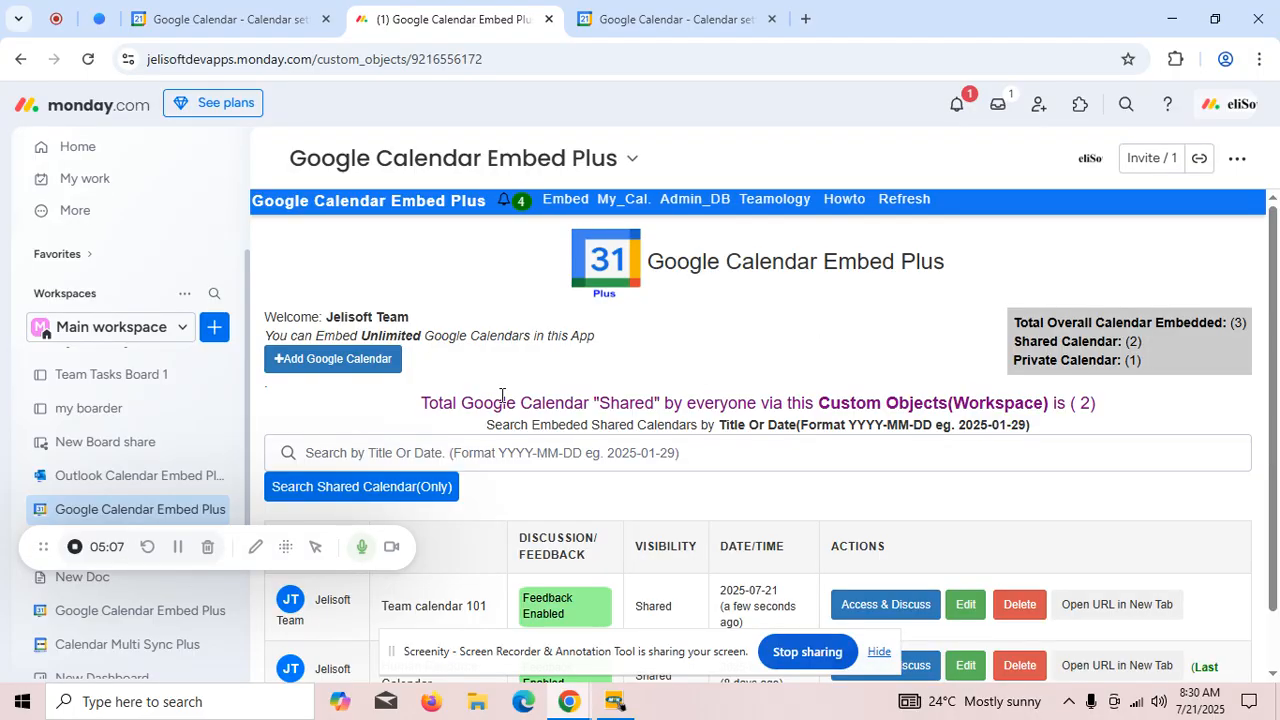
- Check the embed alerts in the app's real-time notification list and in monday.com's own notifications, and close both
click(504, 199)
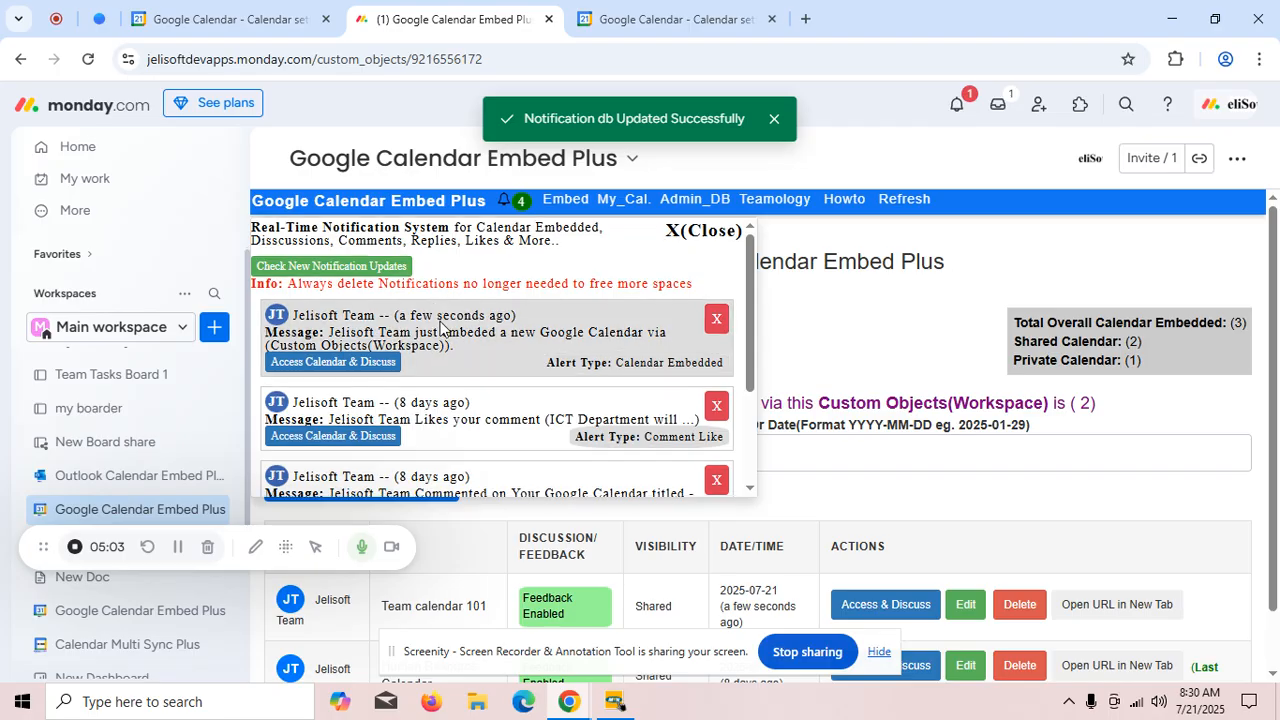
scroll(468, 393, down, 3)
scroll(468, 393, up, 3)
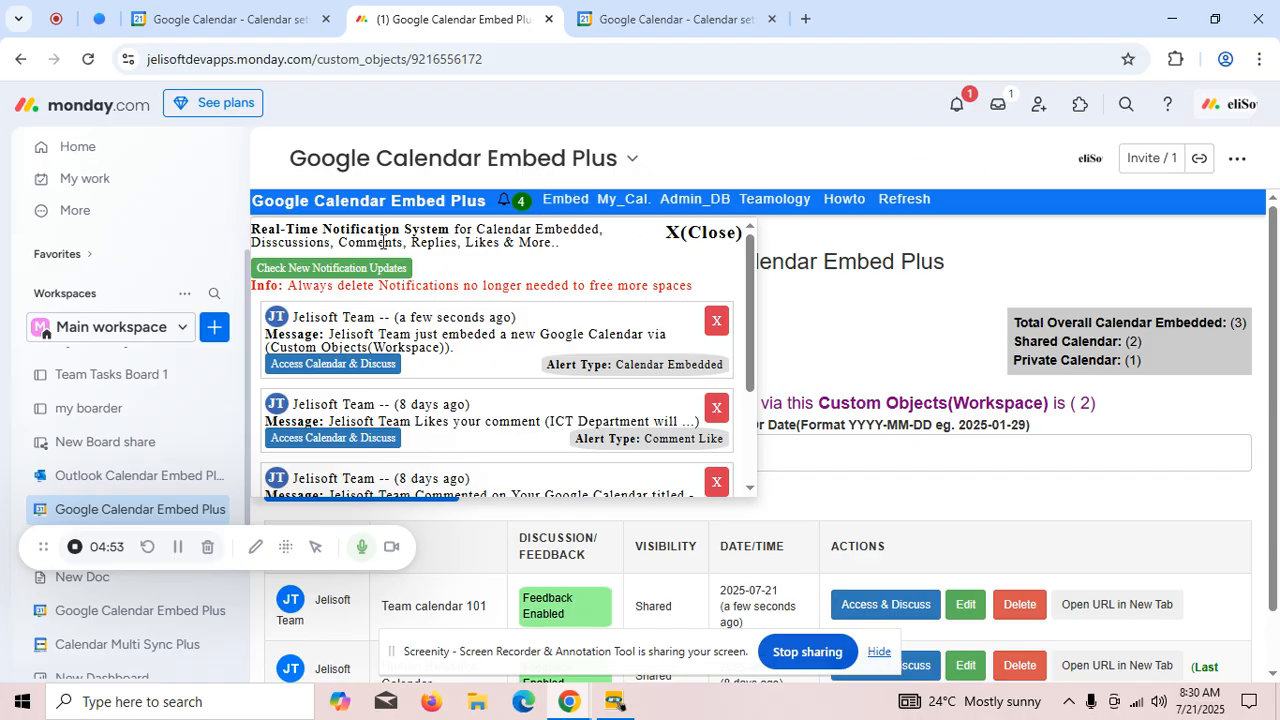
click(955, 103)
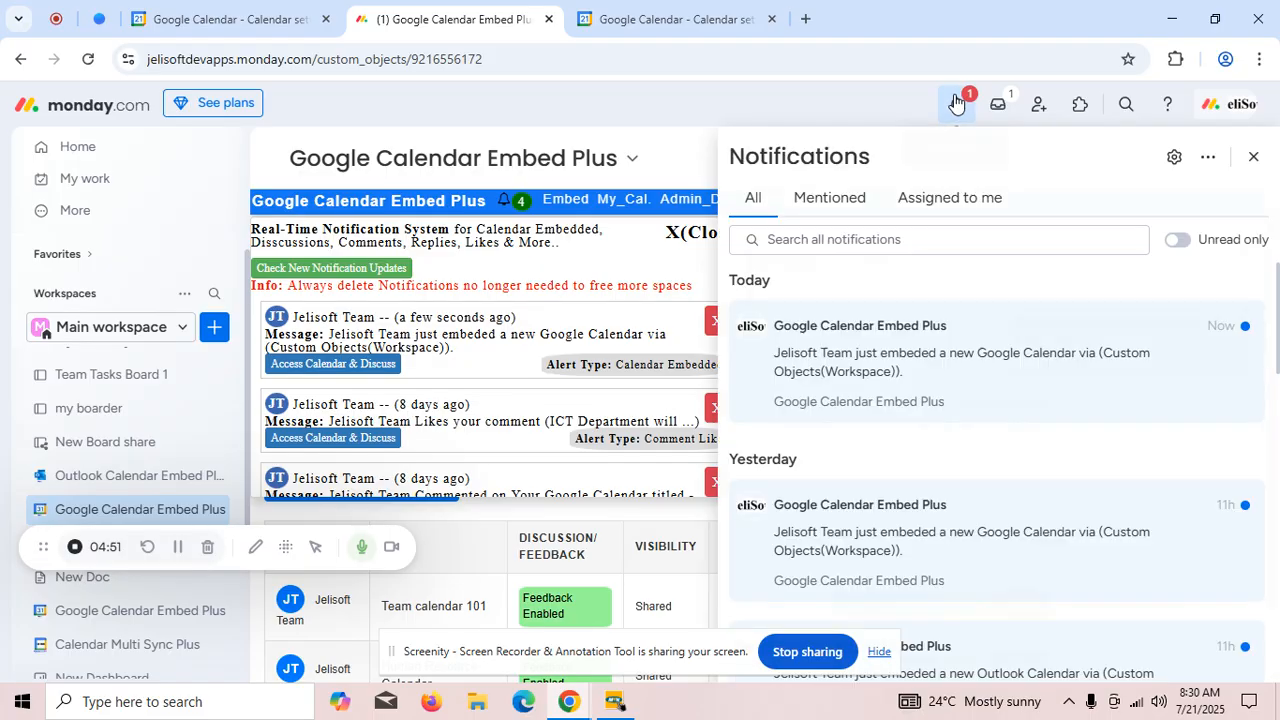
click(896, 416)
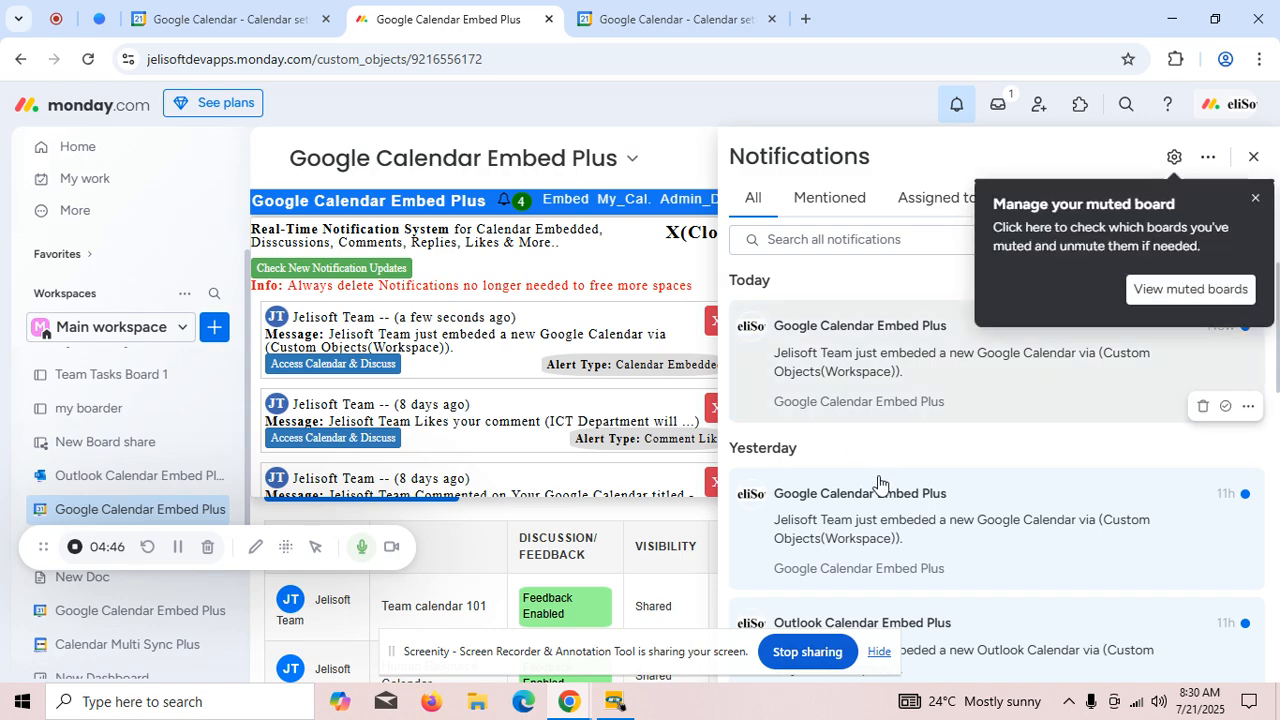
click(1258, 154)
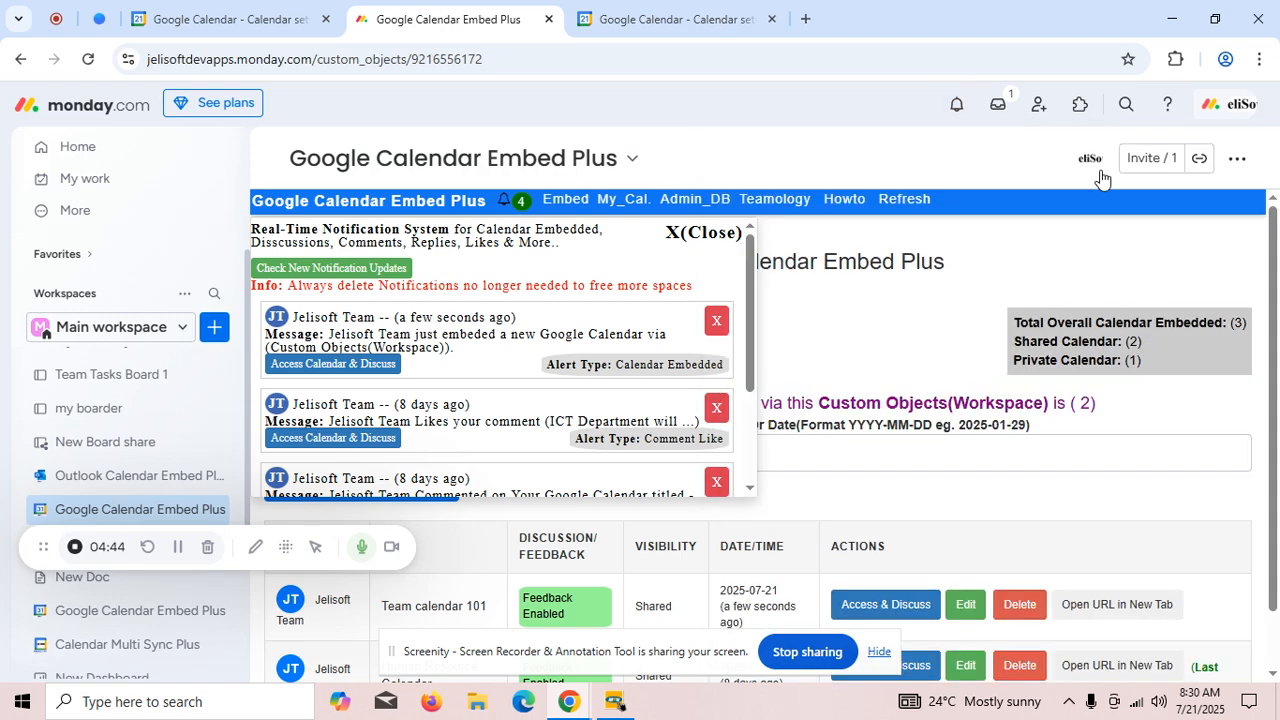
click(692, 237)
- Open the Human Resource Calendar for access and discussion and look through its embedded calendar and comments
scroll(814, 434, down, 1)
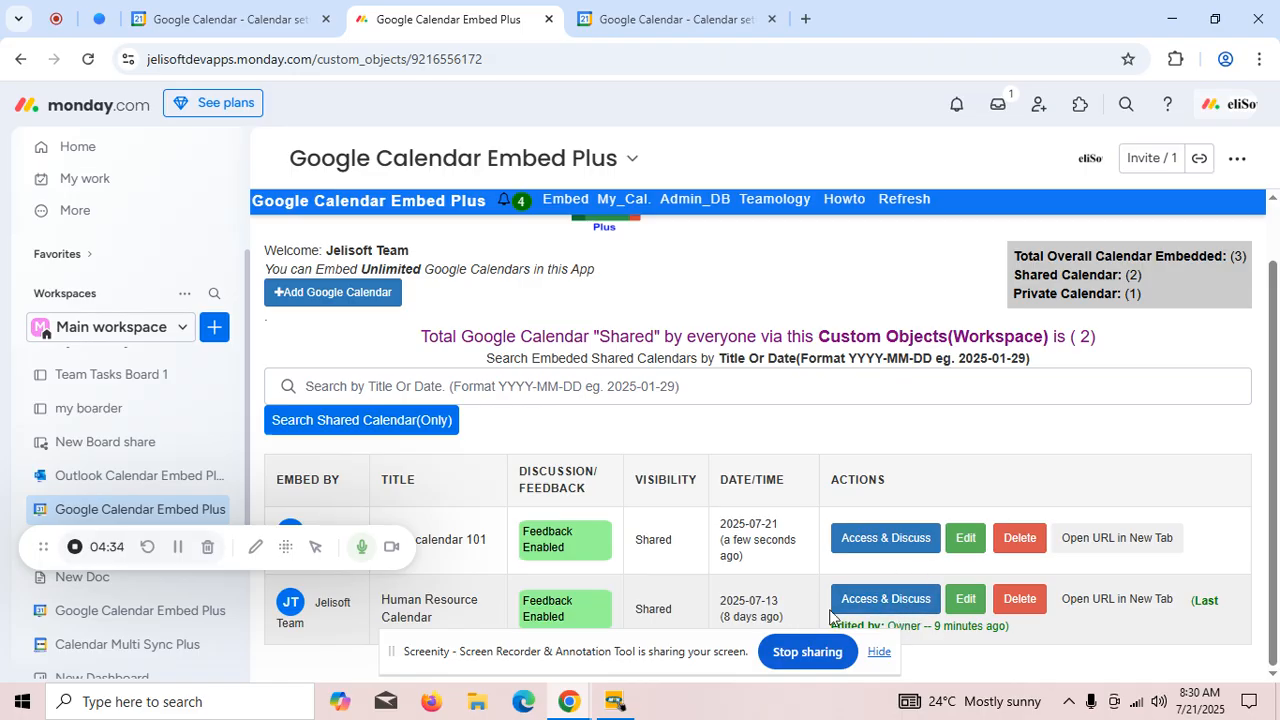
click(898, 599)
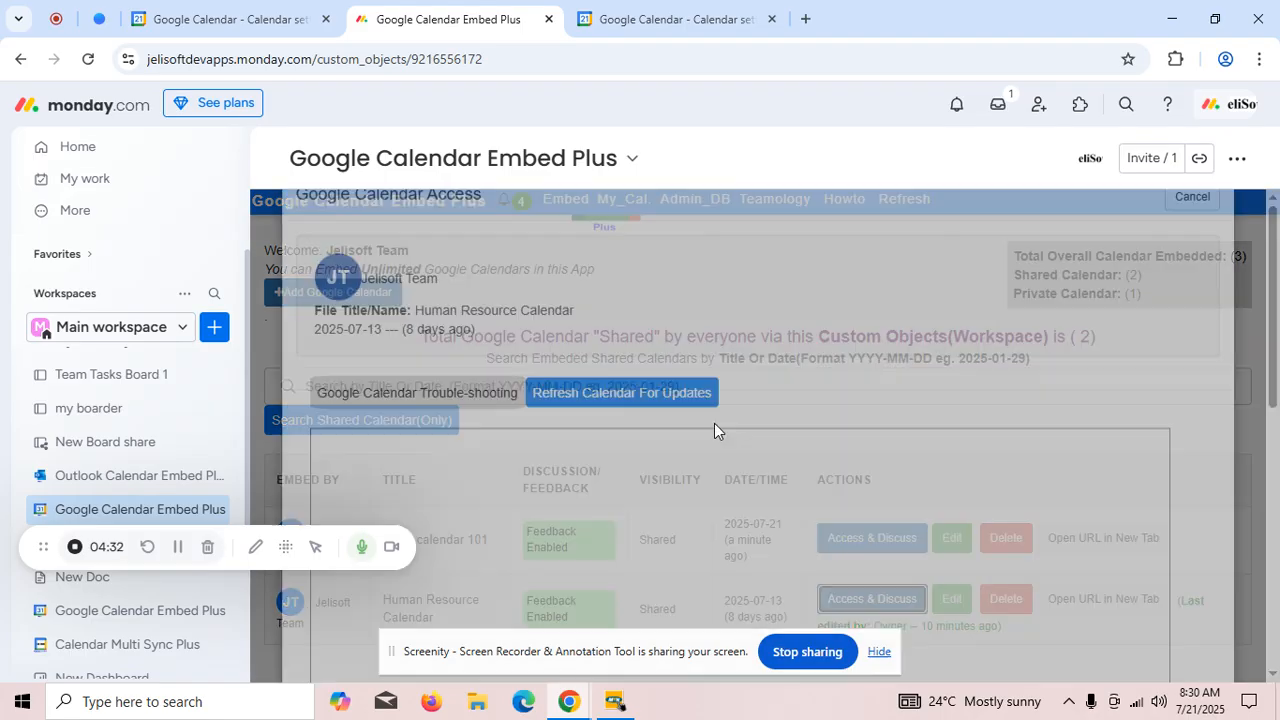
scroll(799, 433, down, 7)
scroll(799, 437, down, 3)
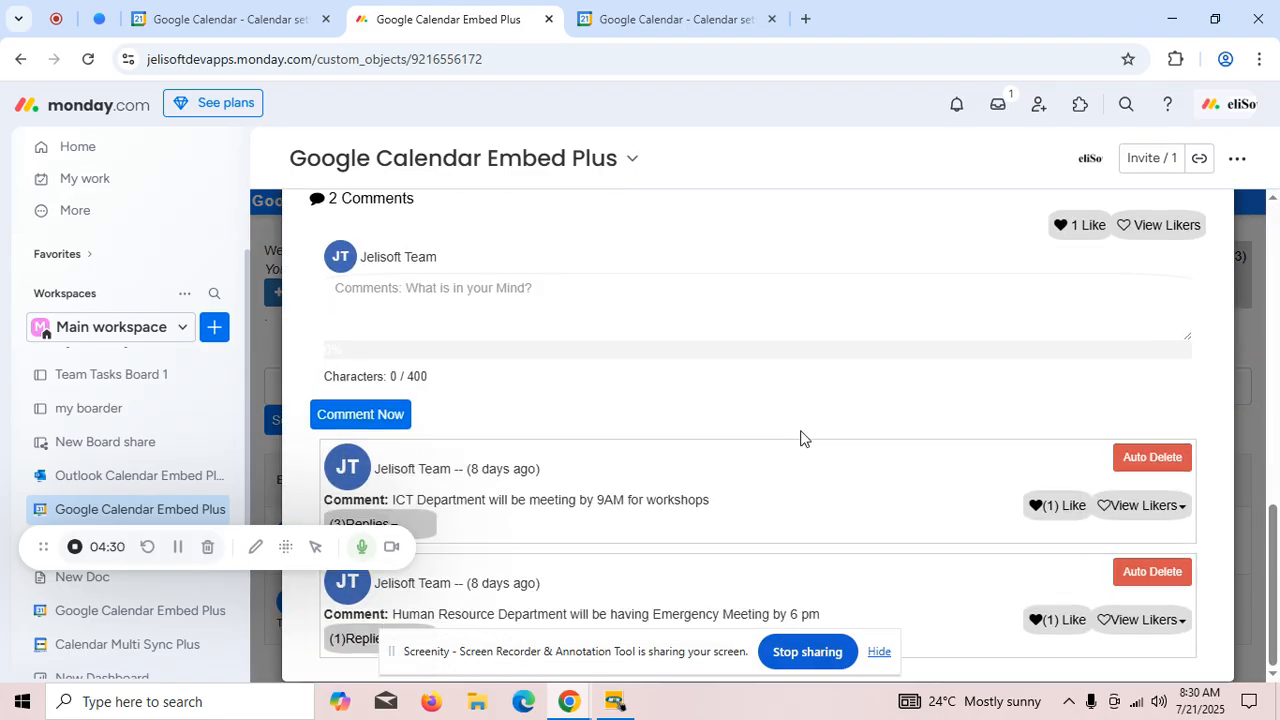
scroll(795, 425, up, 10)
scroll(793, 391, down, 1)
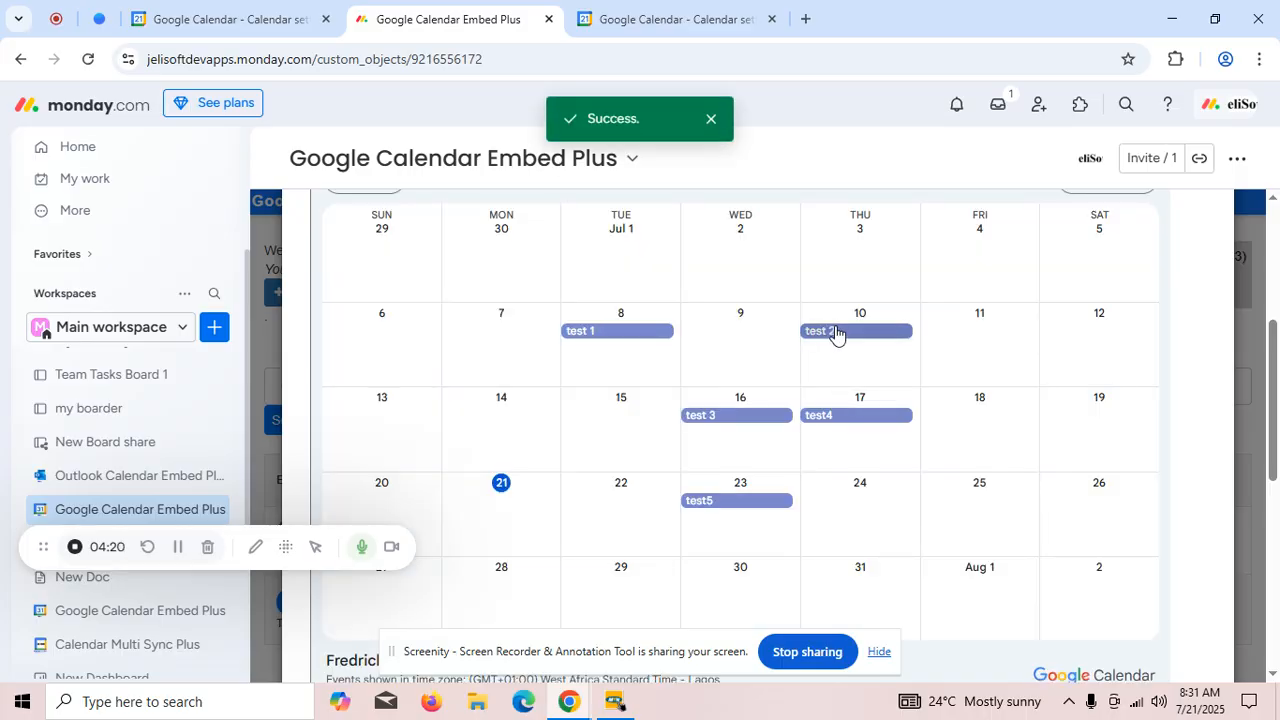
- View the details of the test 2 and test4 events in the embedded calendar and close the calendar
click(886, 331)
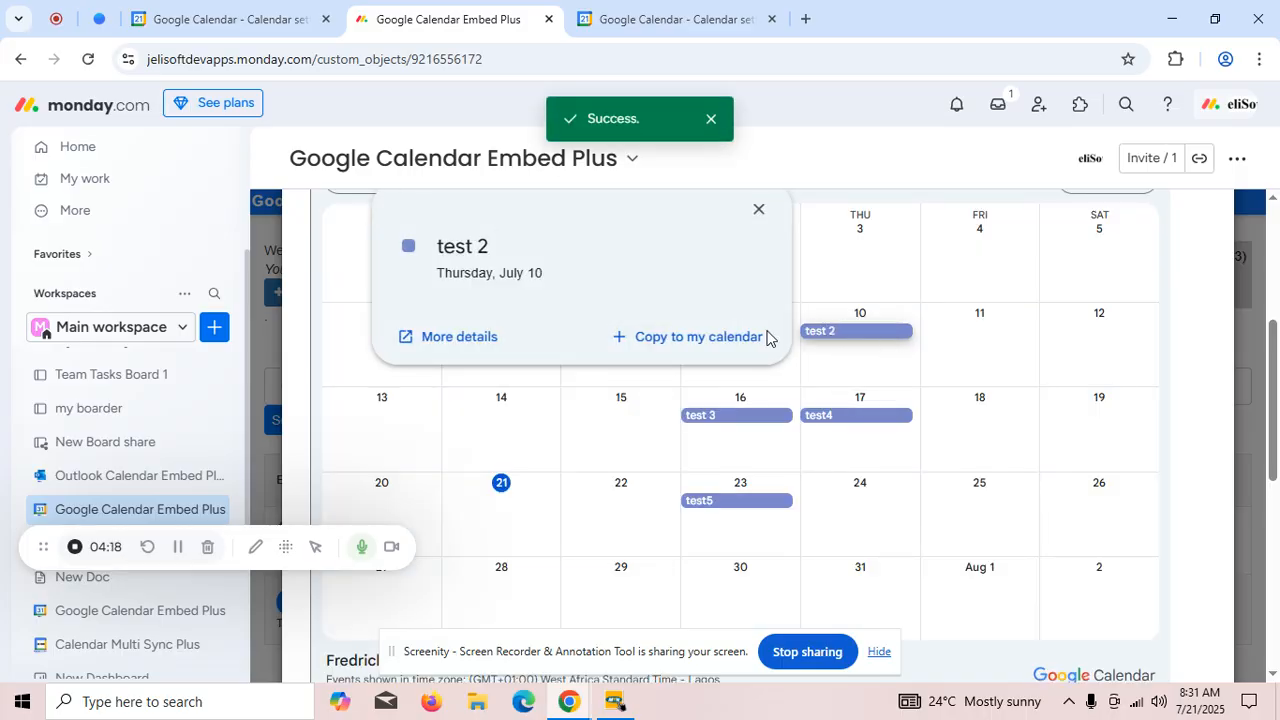
click(759, 209)
click(849, 415)
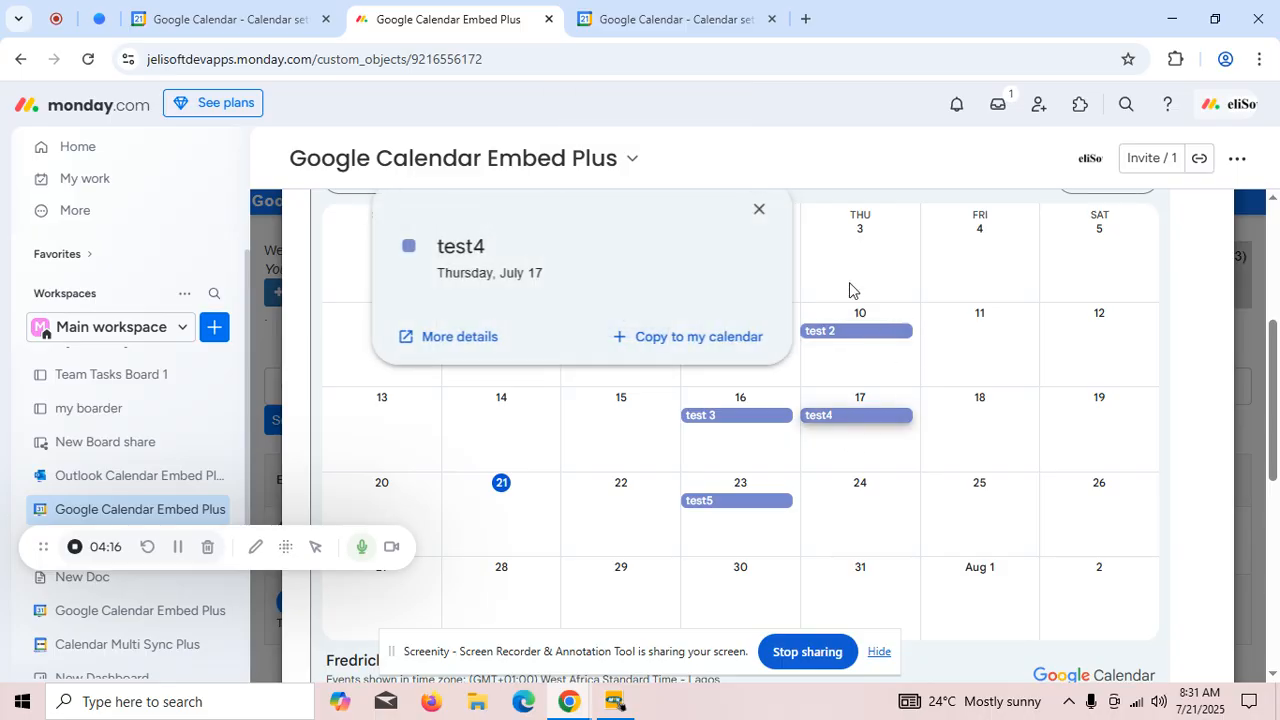
click(759, 209)
click(1257, 244)
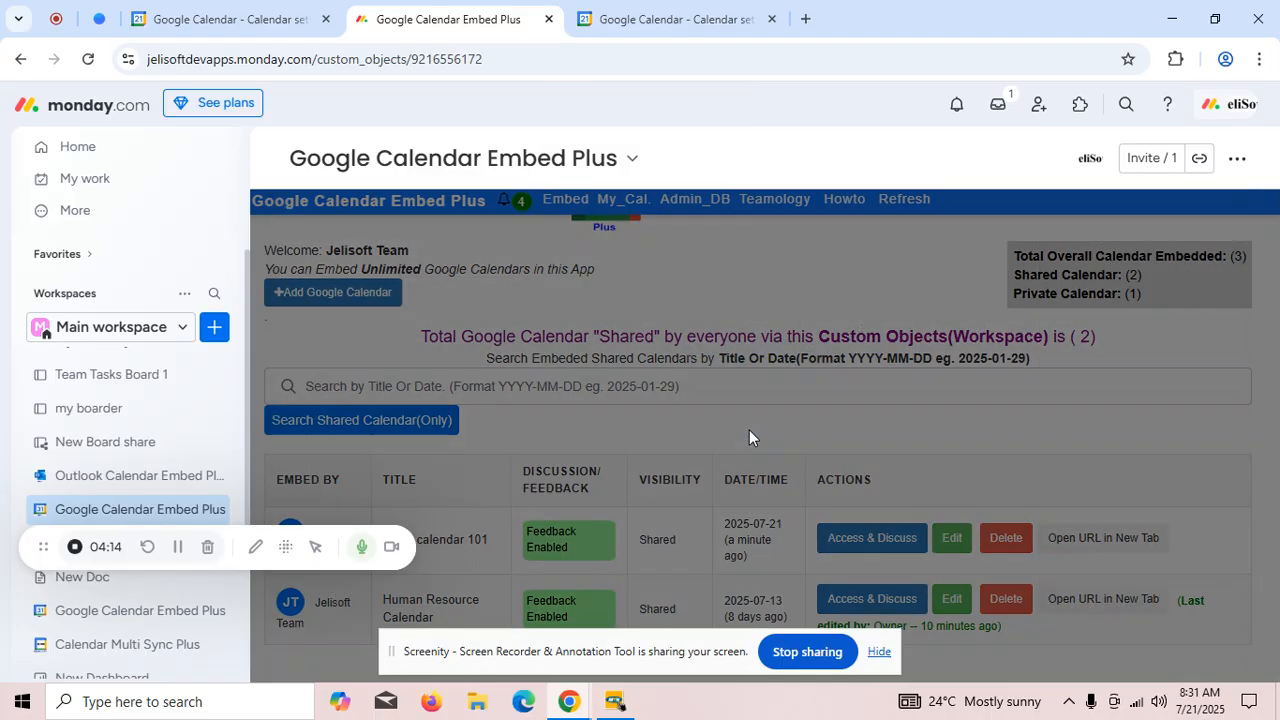
- Reopen the Human Resource Calendar discussion and post the comment "hi"
click(898, 598)
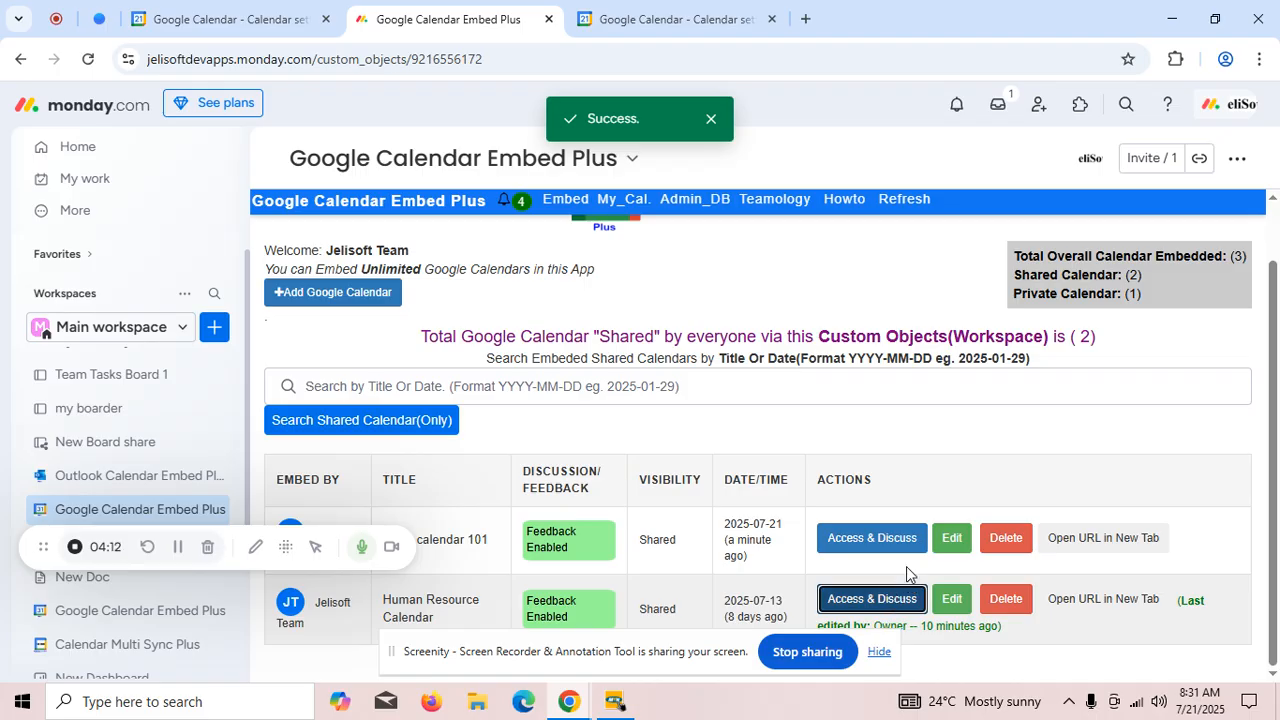
scroll(949, 496, down, 7)
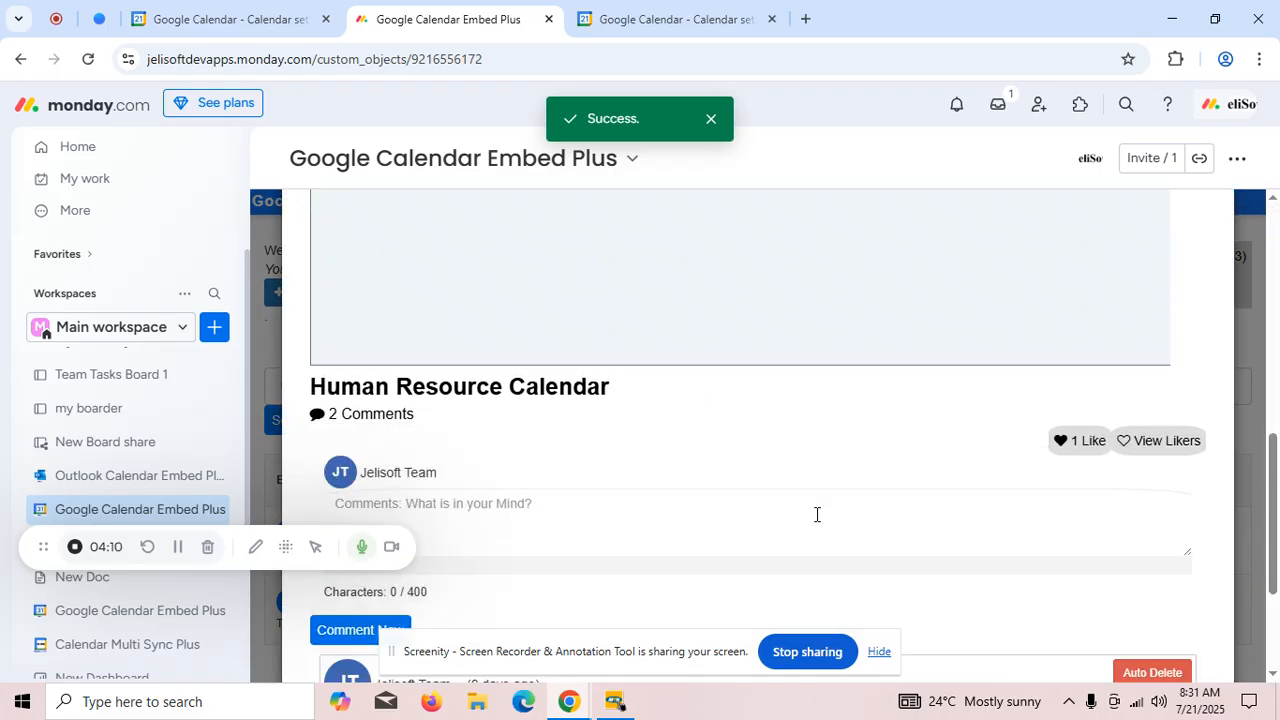
scroll(757, 478, down, 2)
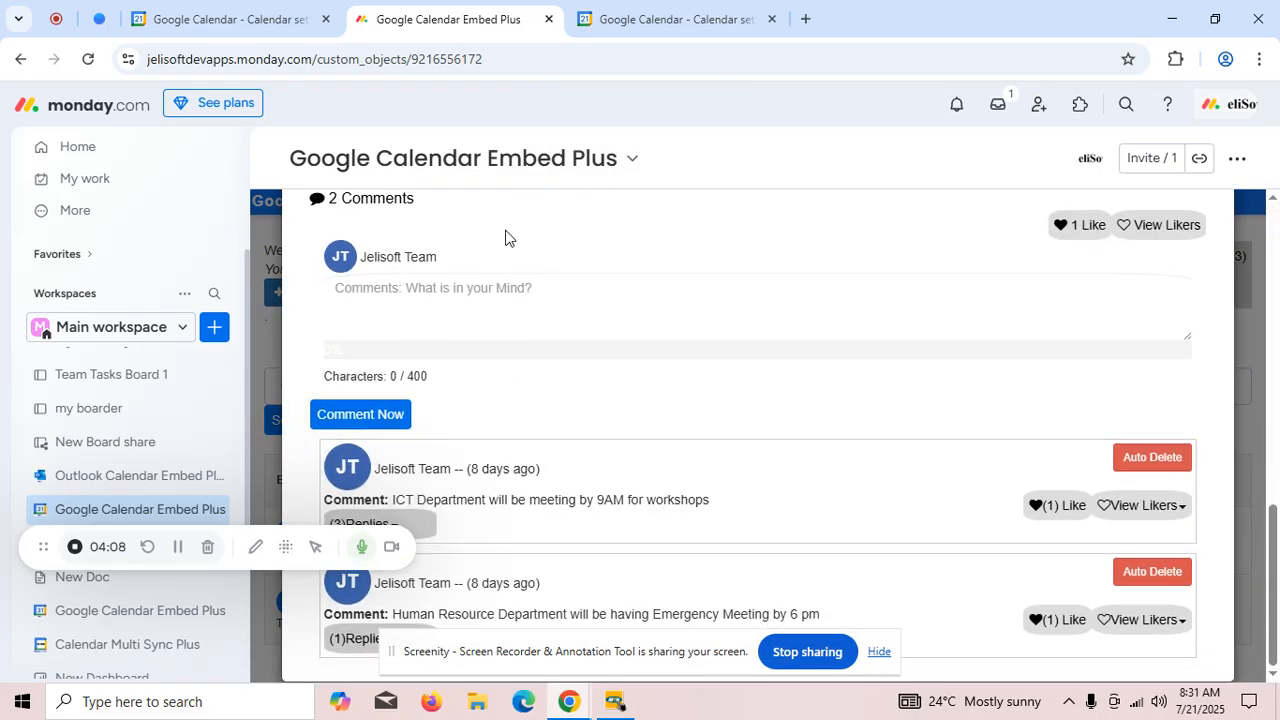
click(537, 300)
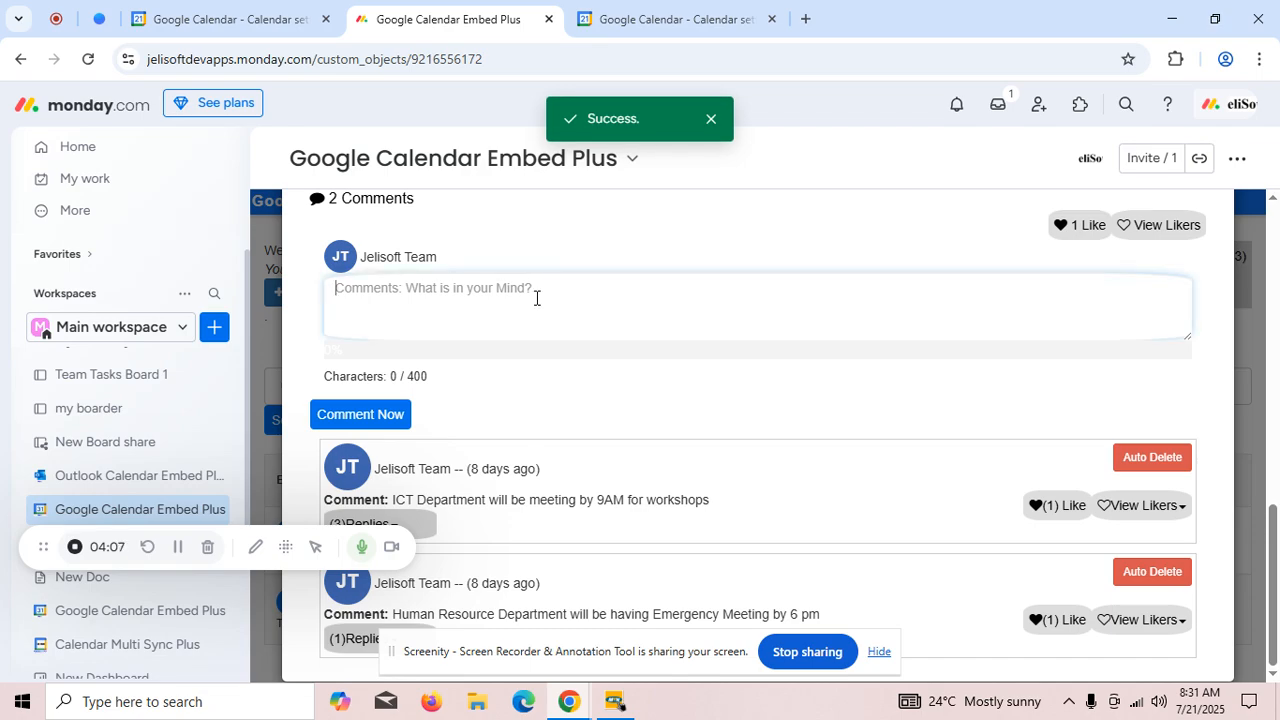
text(hi)
click(360, 414)
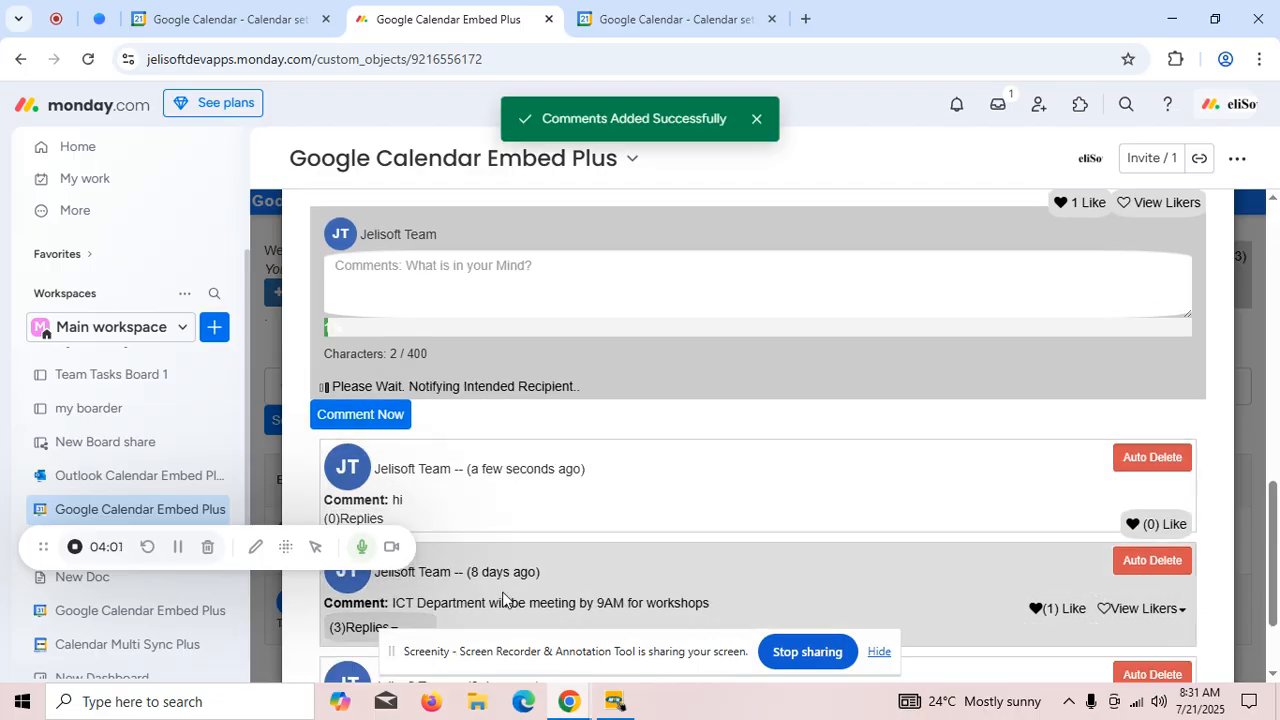
scroll(617, 456, down, 1)
scroll(1046, 386, up, 3)
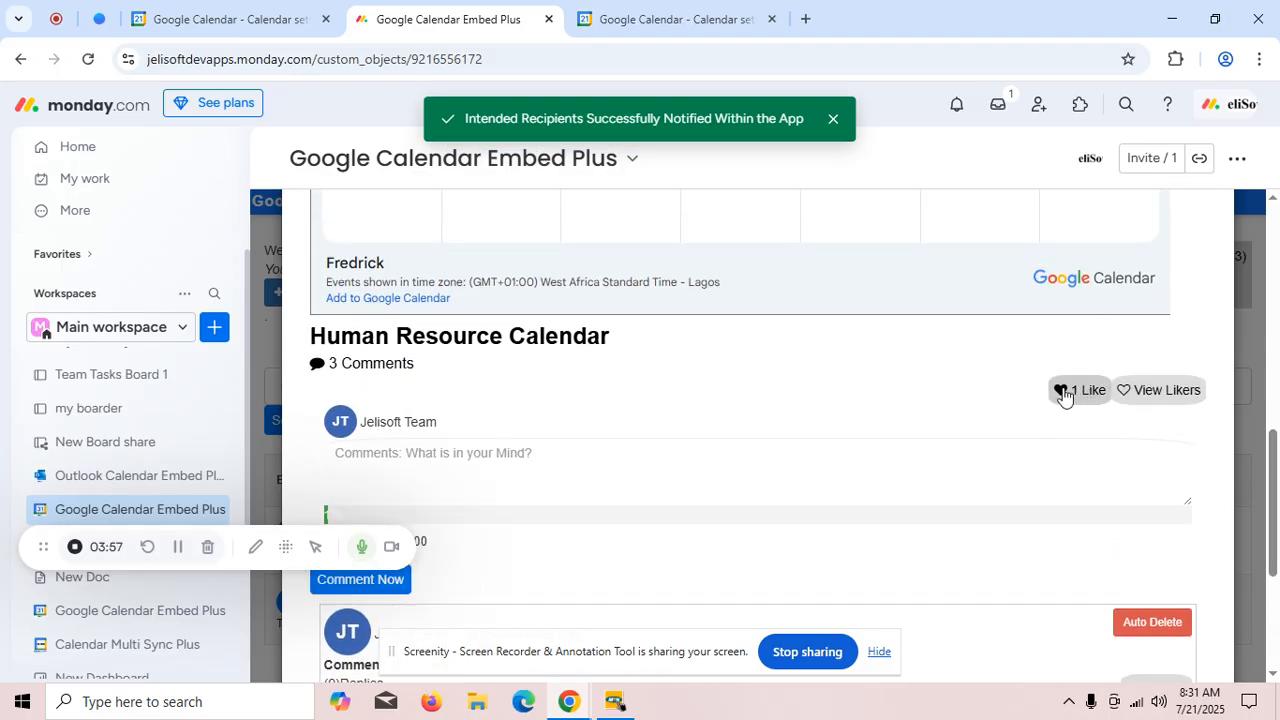
- Reply "ok" to the comment "ICT Department will be meeting by 9AM for workshops" in the Human Resource Calendar discussion
scroll(1080, 413, down, 3)
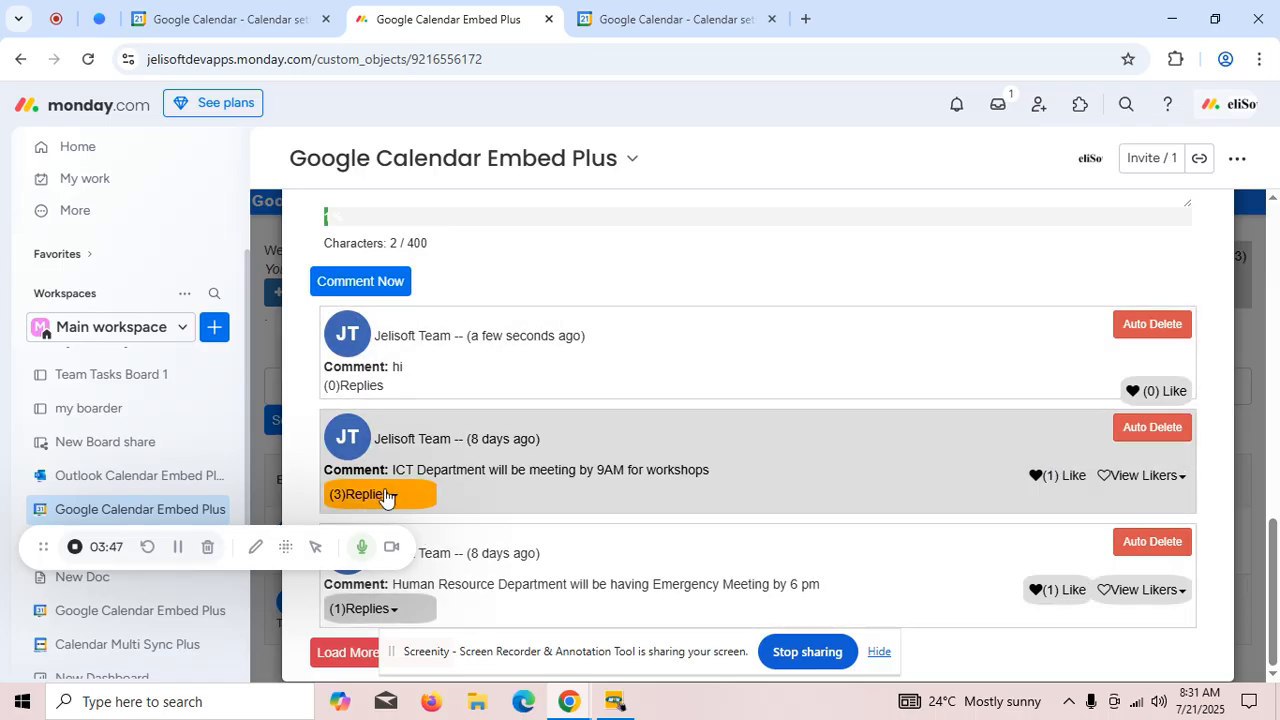
click(380, 494)
scroll(543, 397, down, 2)
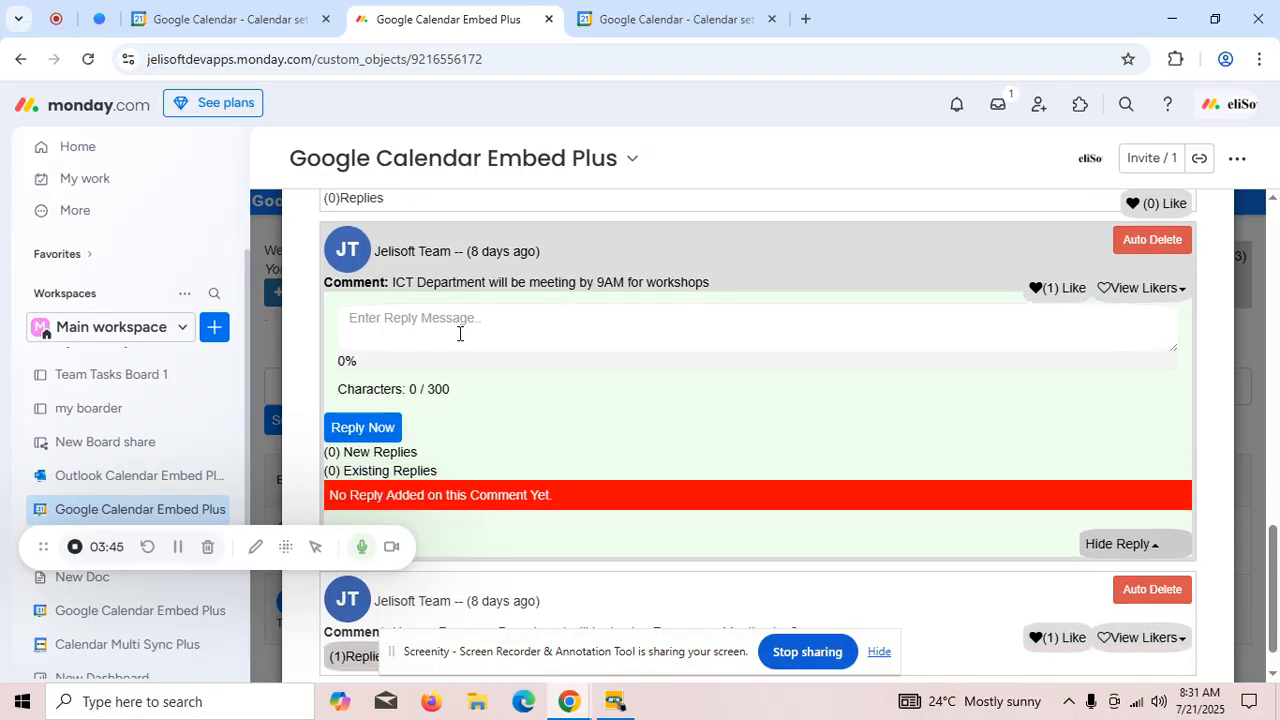
click(458, 335)
text(ok)
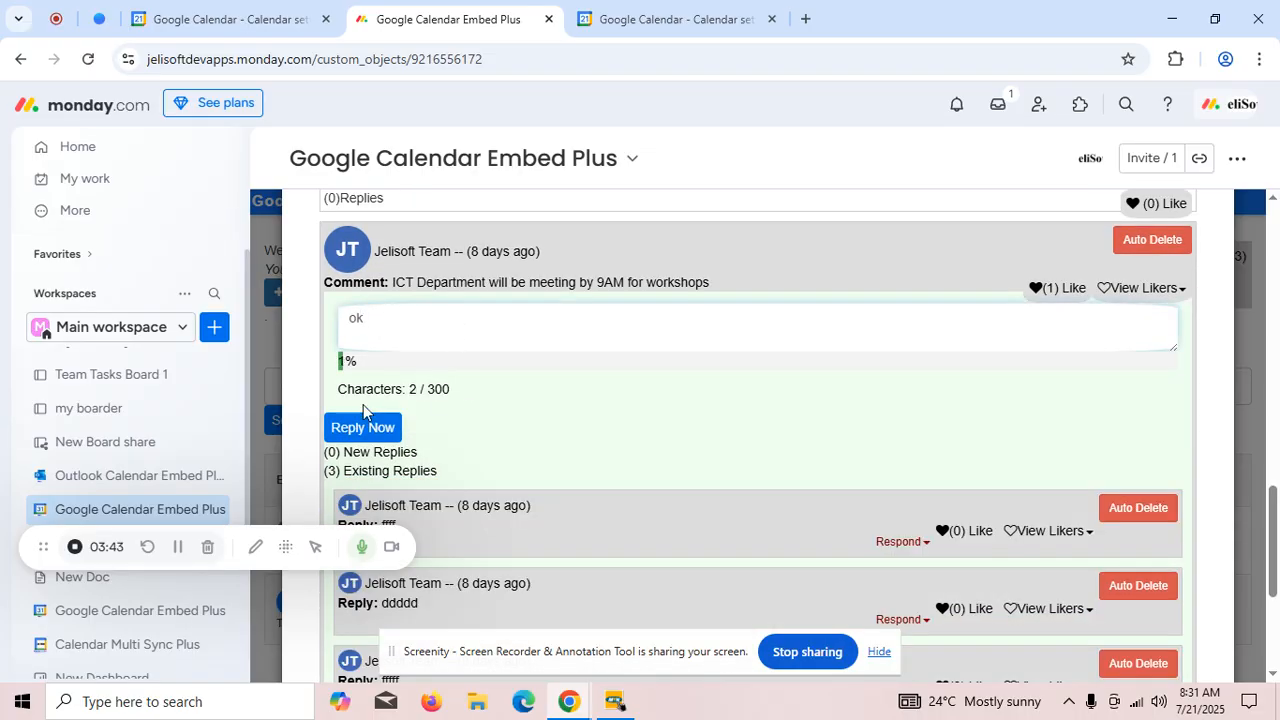
click(361, 430)
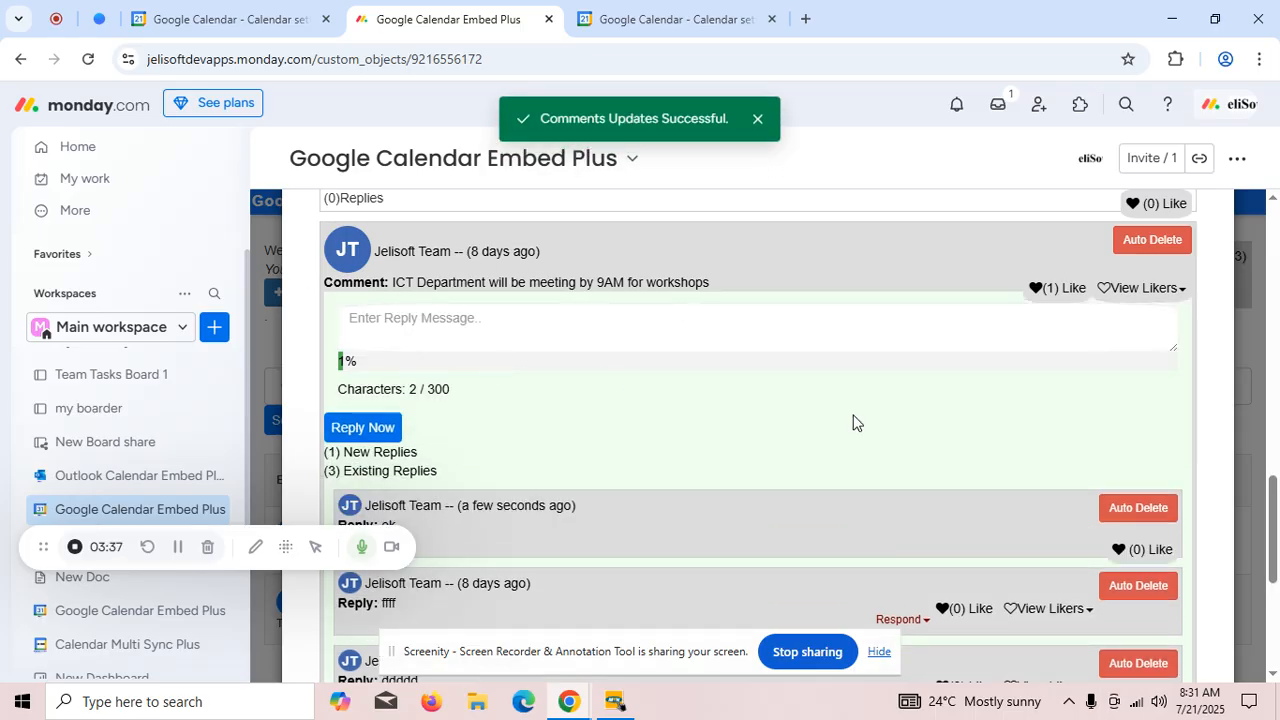
- Look through the replies under the ICT Department comment and close the Human Resource Calendar discussion
scroll(1000, 480, down, 3)
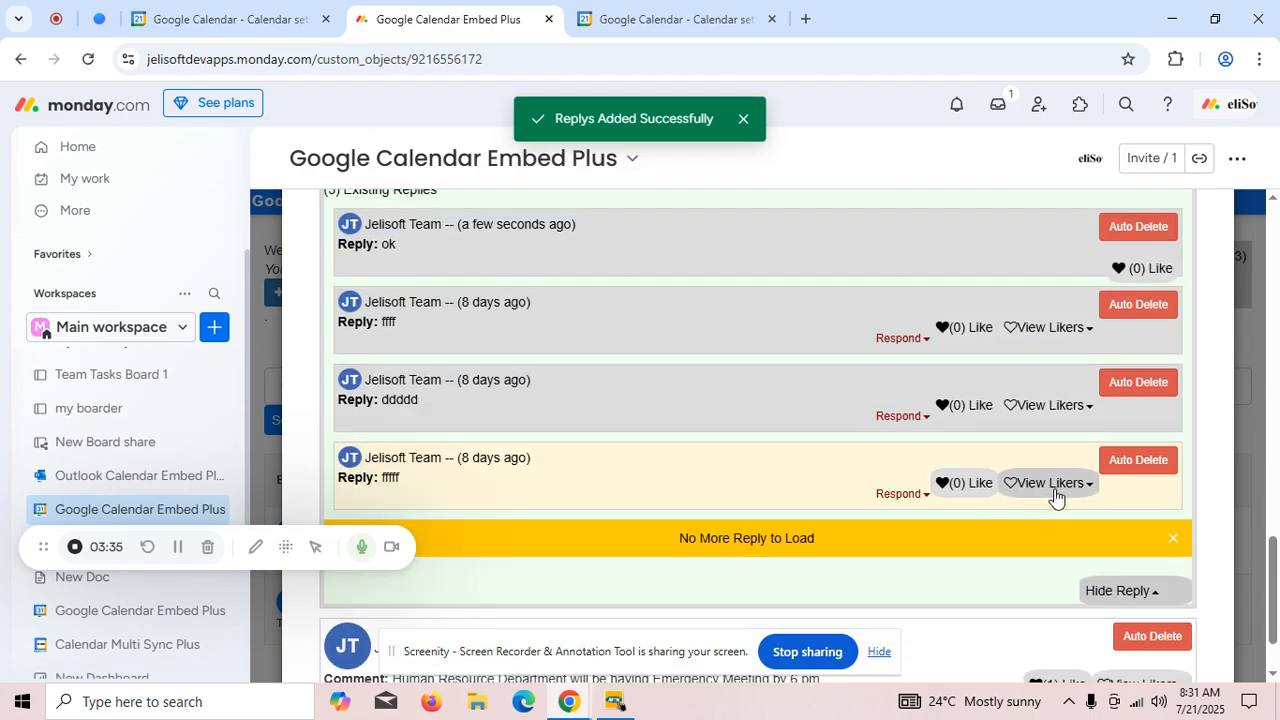
scroll(1054, 485, up, 6)
scroll(1100, 440, up, 10)
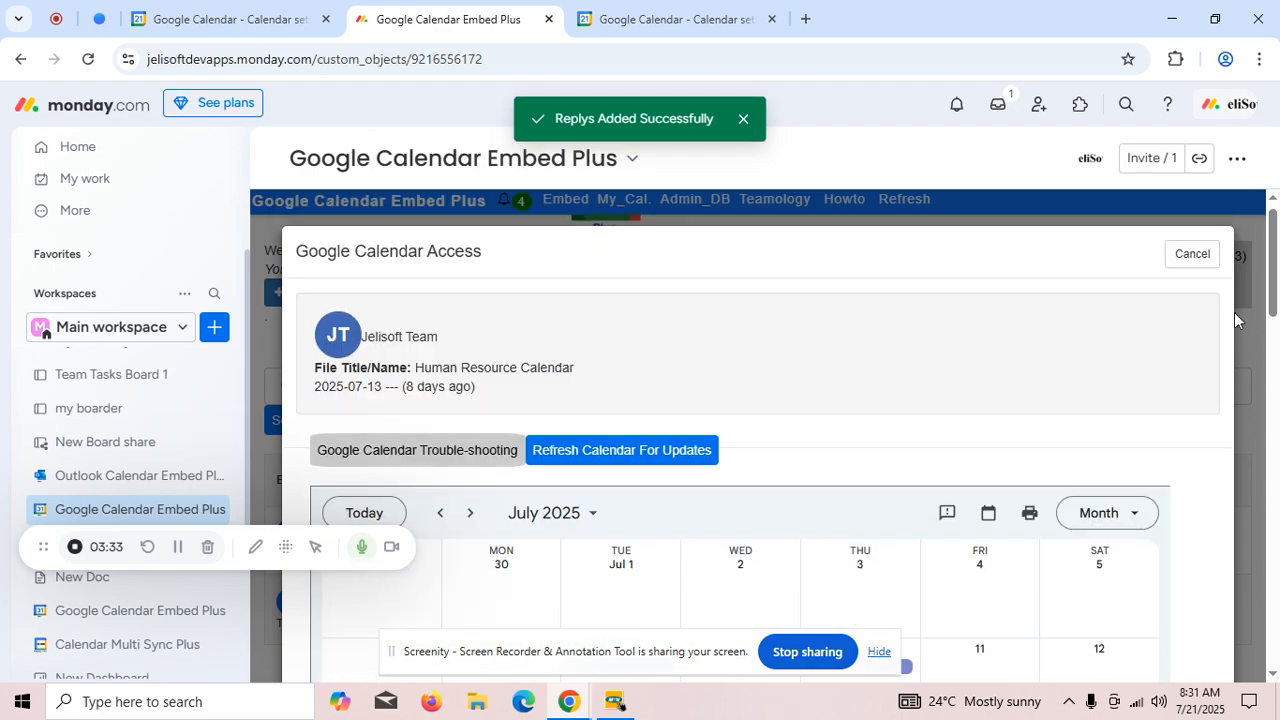
click(1192, 256)
- Review the profile of own private and shared calendars and the management and deletion options in the Application Database Manager
click(622, 200)
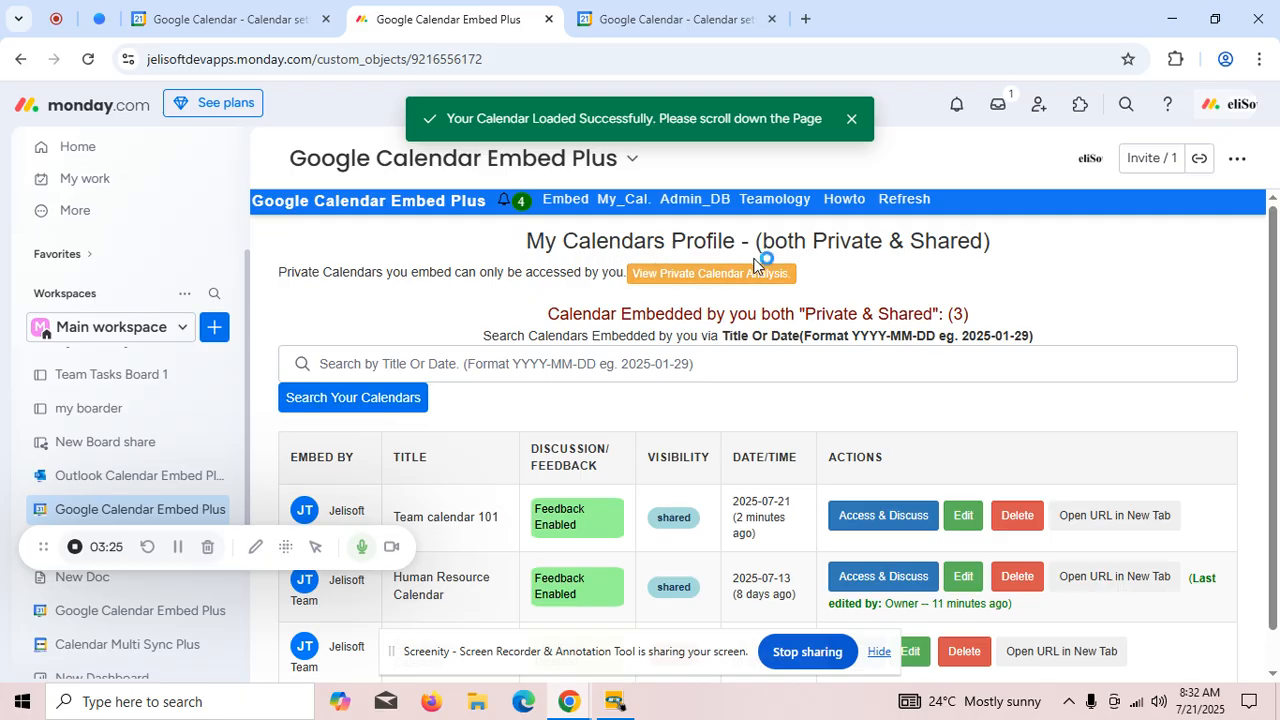
scroll(860, 449, down, 1)
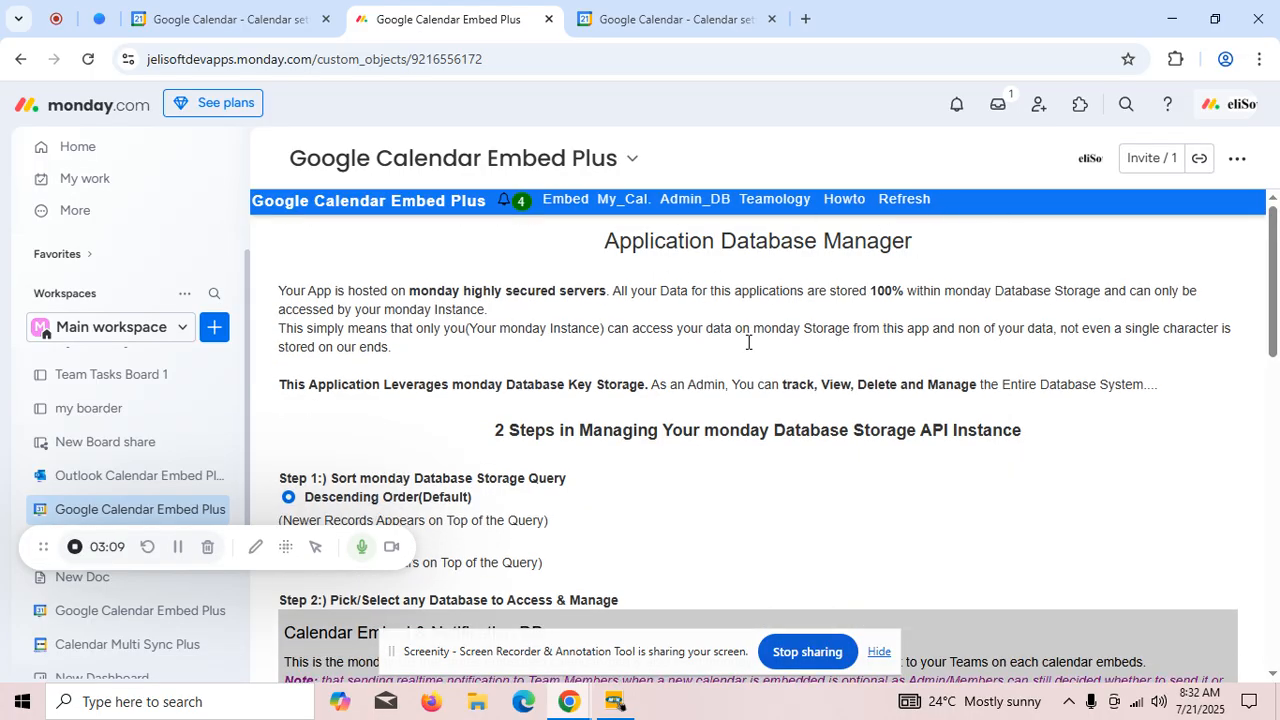
scroll(748, 342, down, 7)
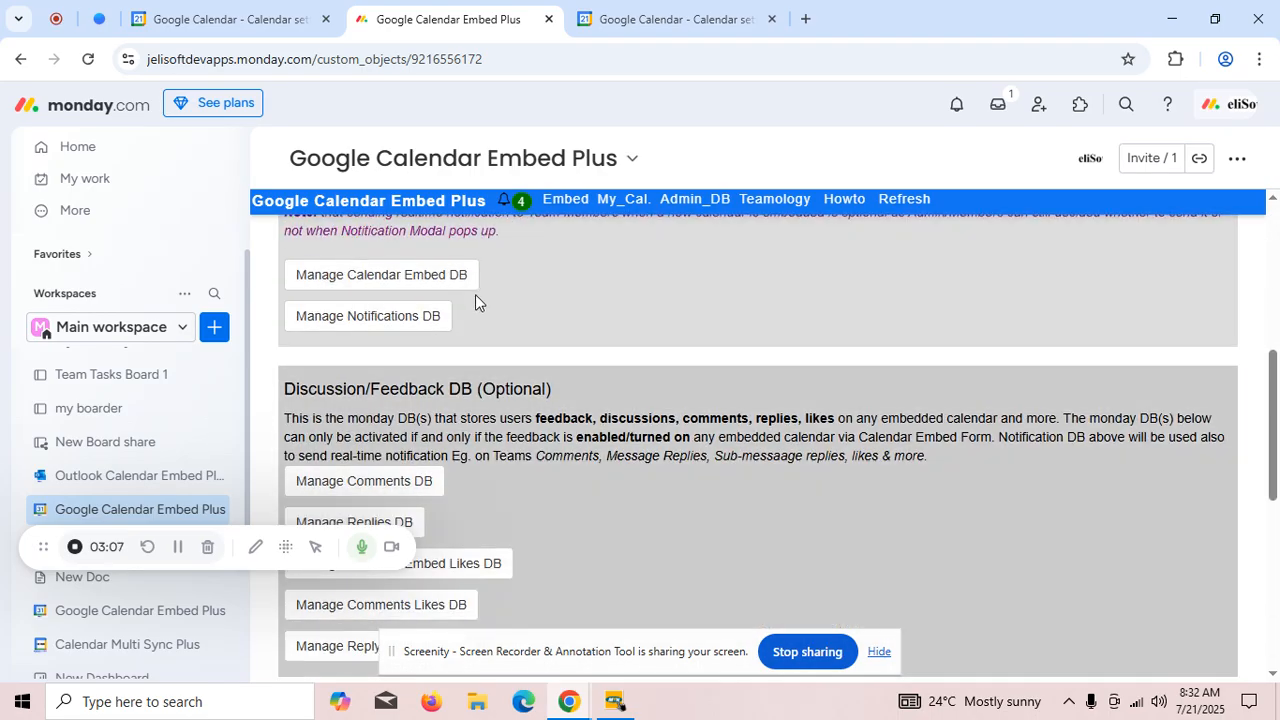
scroll(548, 310, down, 4)
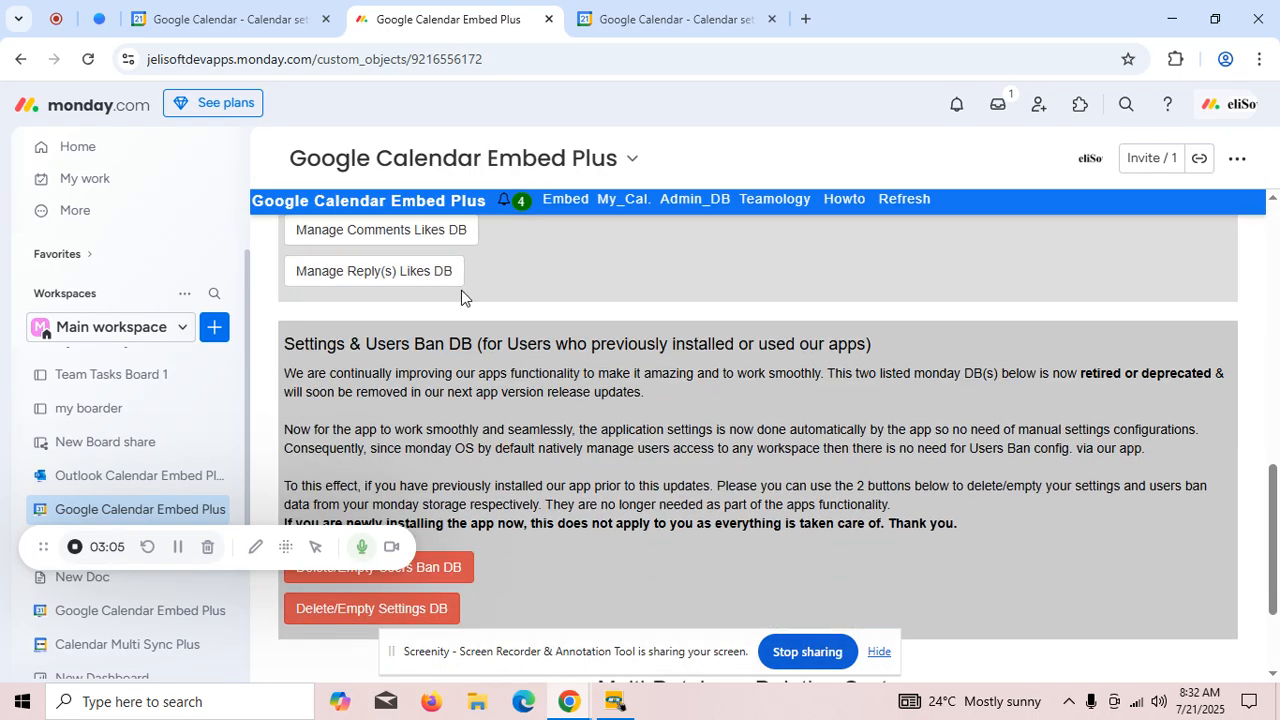
scroll(466, 321, down, 2)
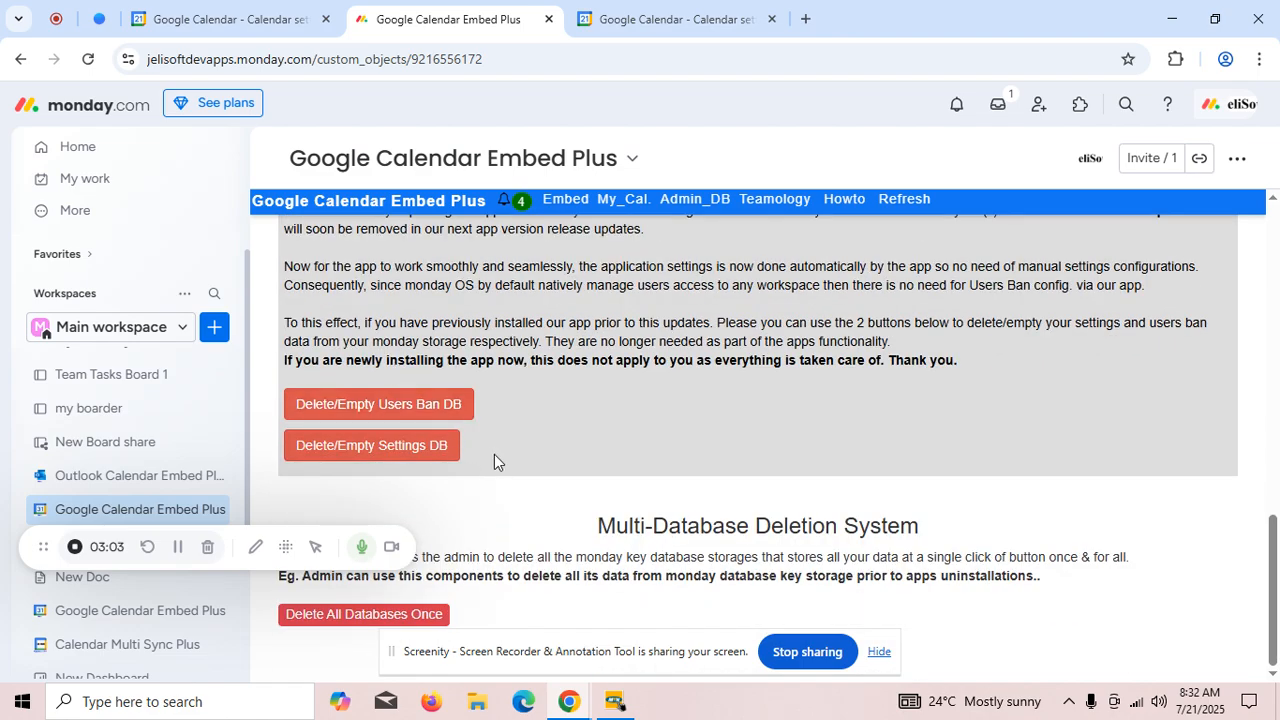
scroll(609, 423, up, 14)
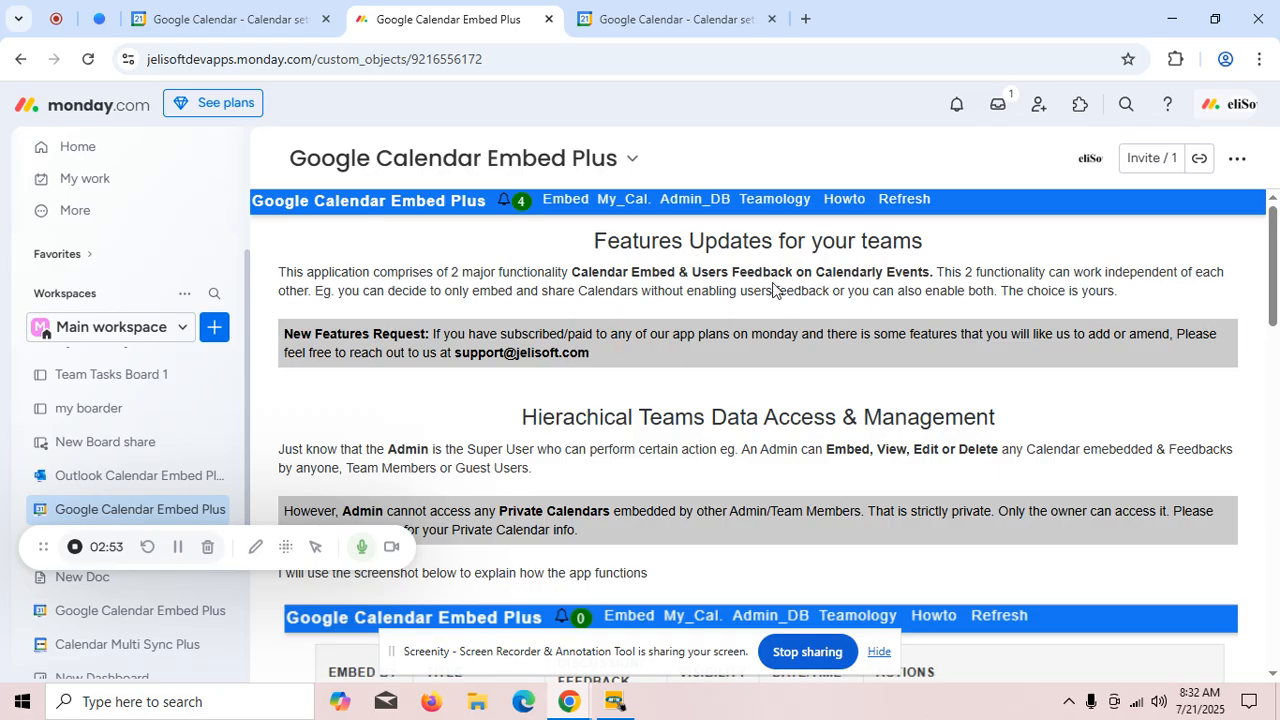
- Read through the Teamology explanation of team data access and the guide on how to use the application
scroll(745, 431, down, 5)
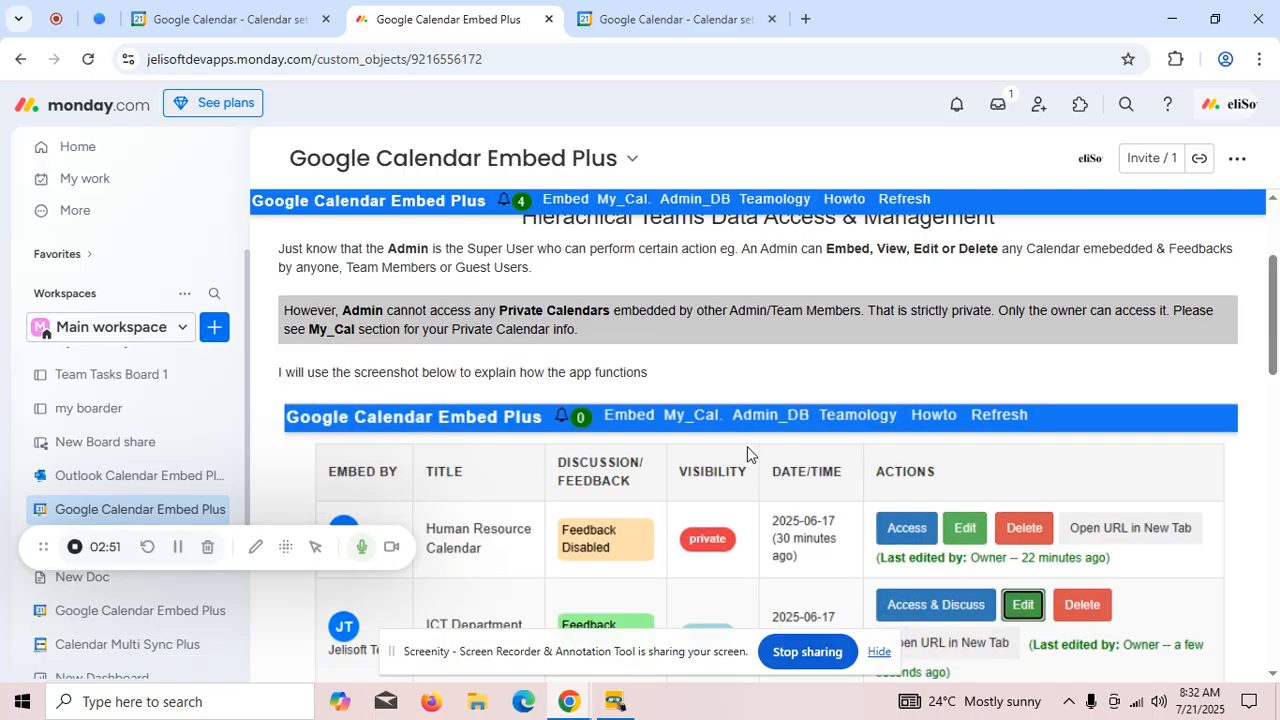
scroll(730, 428, up, 5)
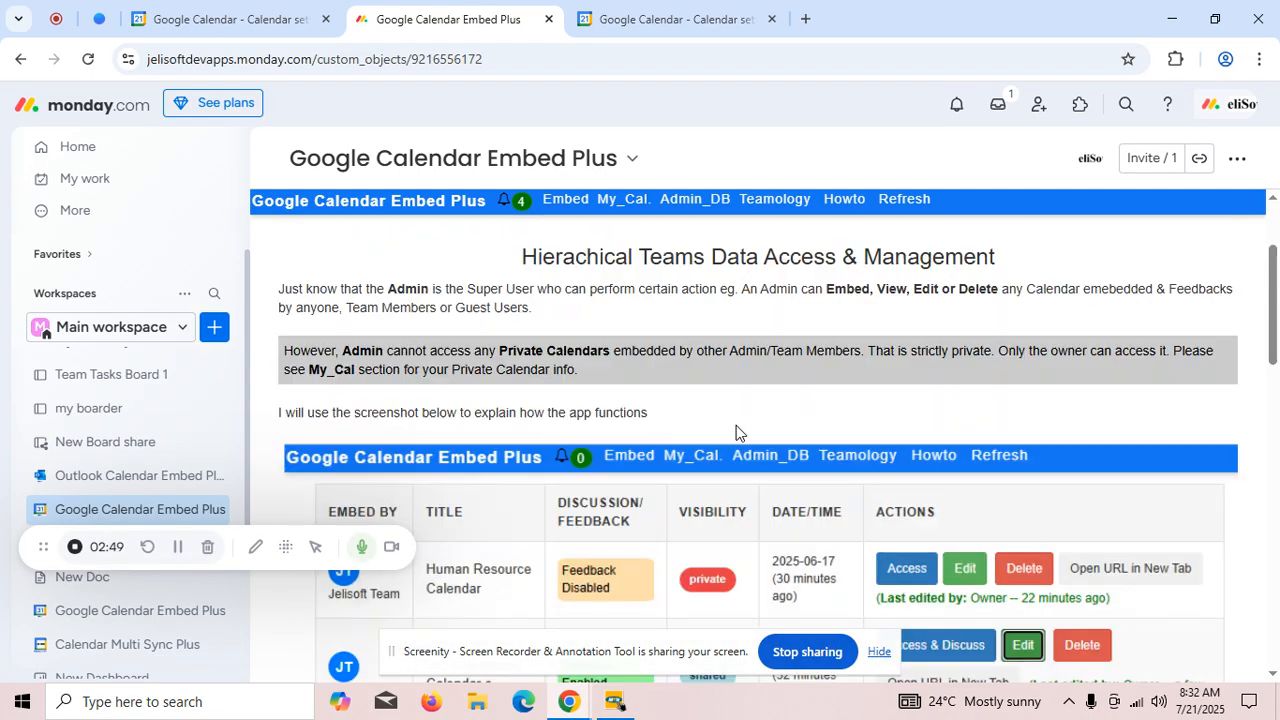
click(846, 200)
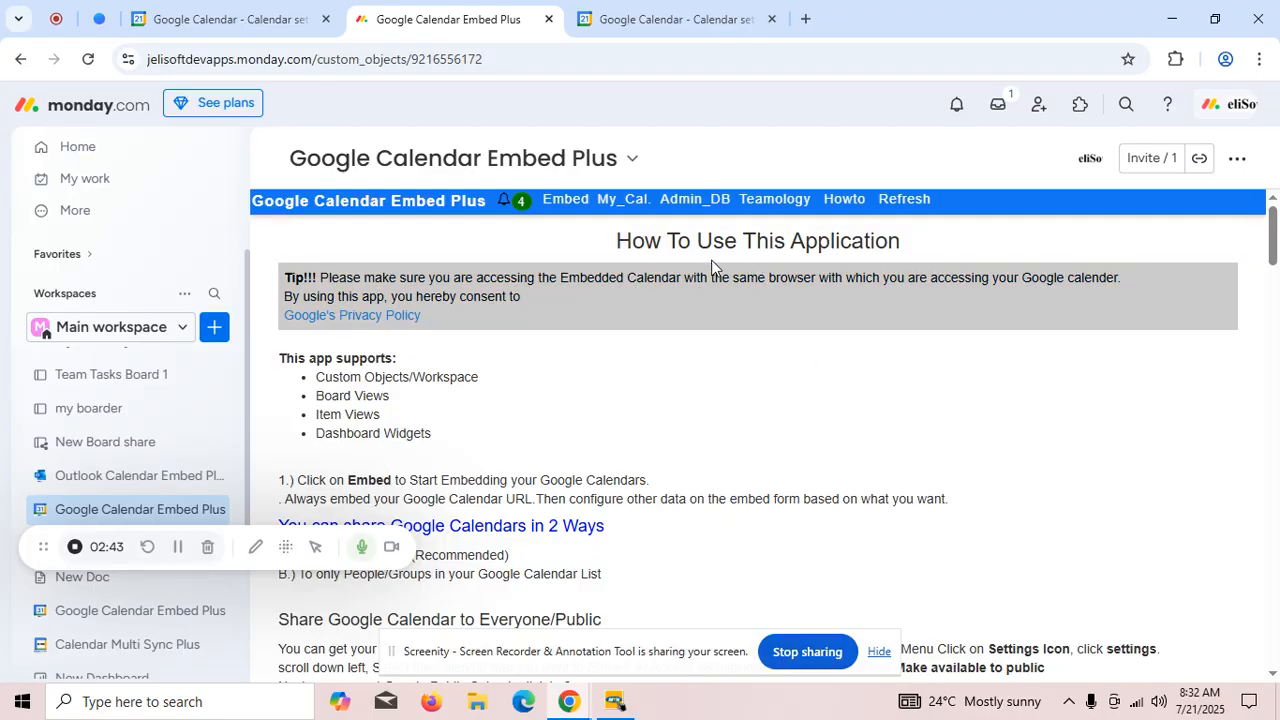
scroll(754, 326, down, 5)
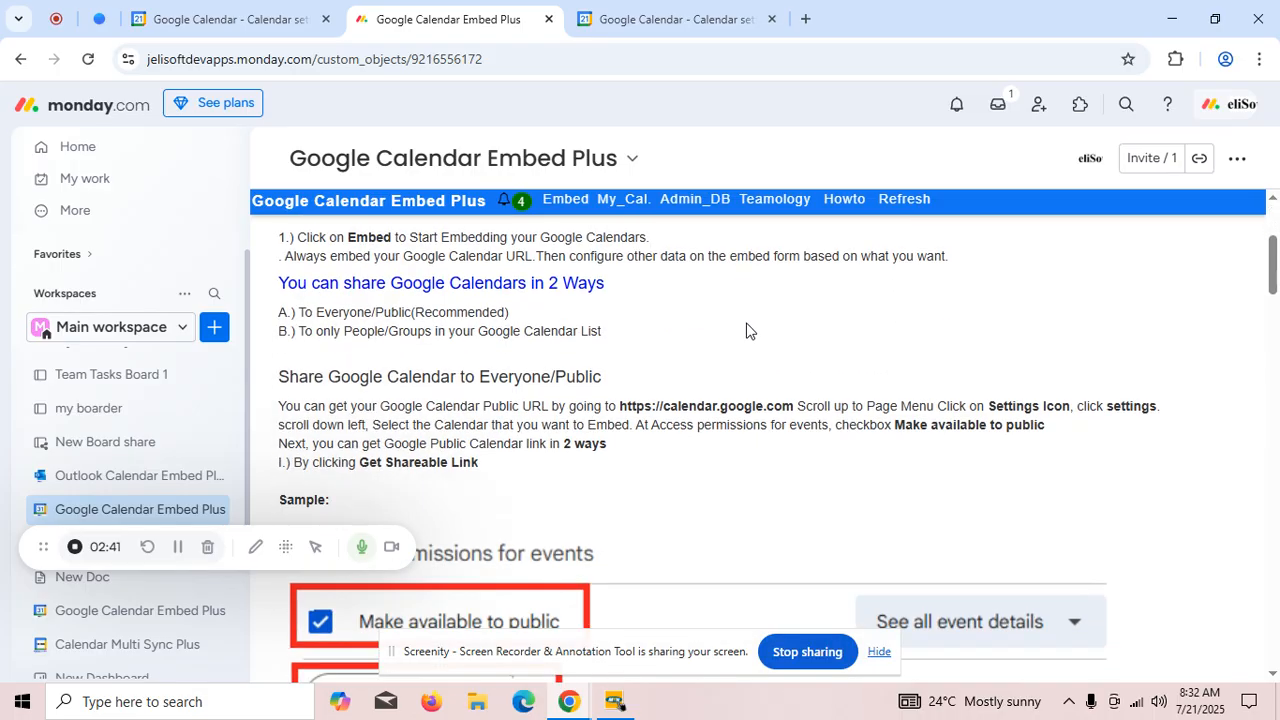
scroll(762, 344, down, 15)
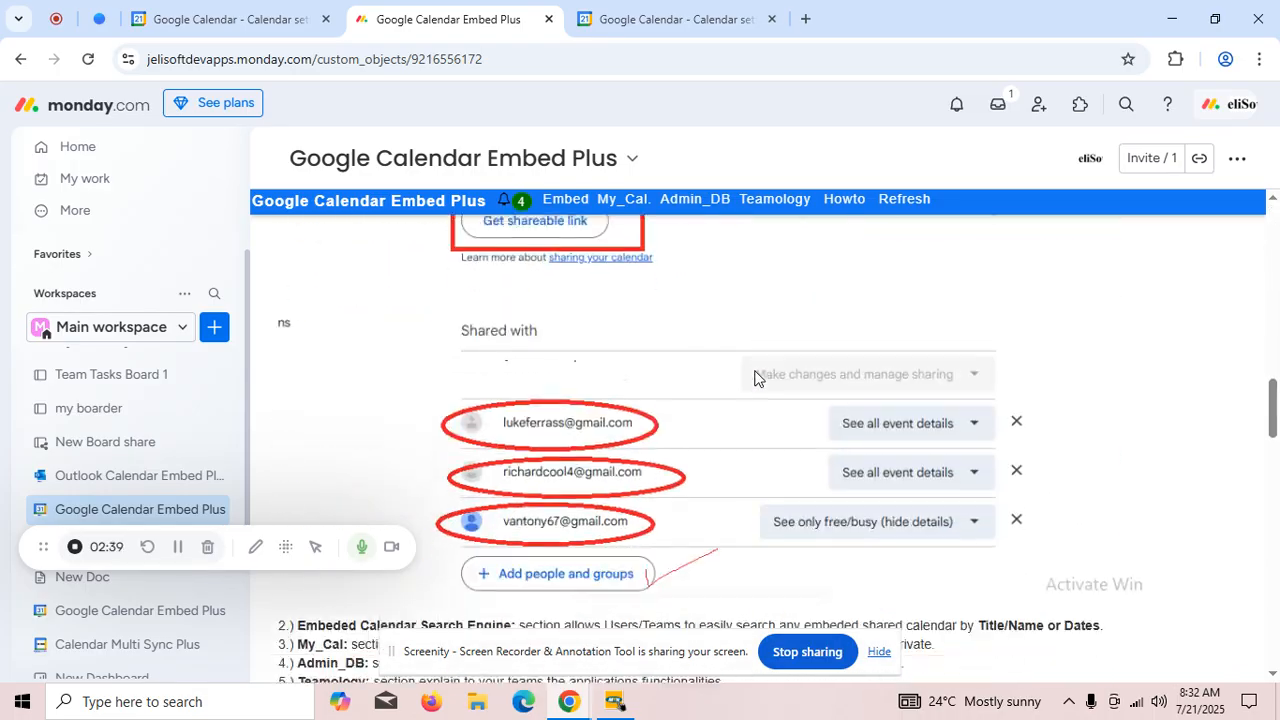
scroll(792, 418, down, 8)
scroll(829, 420, up, 10)
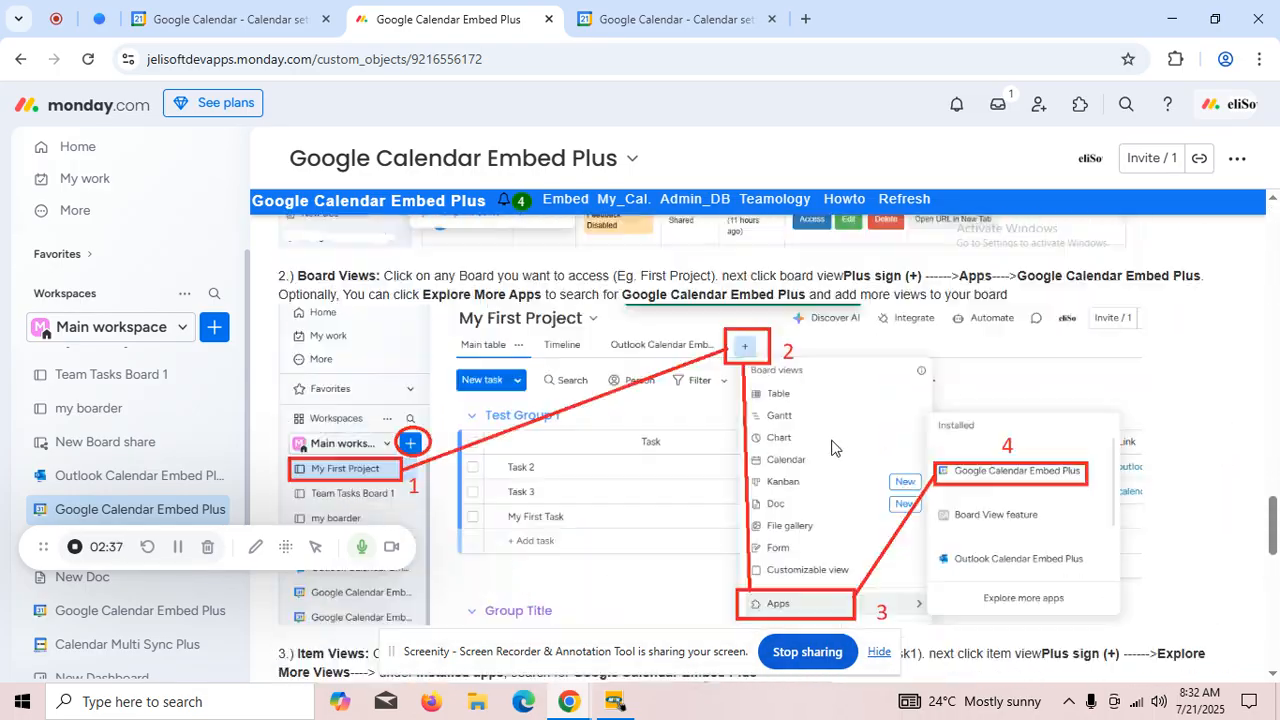
scroll(829, 420, up, 10)
- Return to the app's Embed page and view the list of shared embedded calendars
click(565, 198)
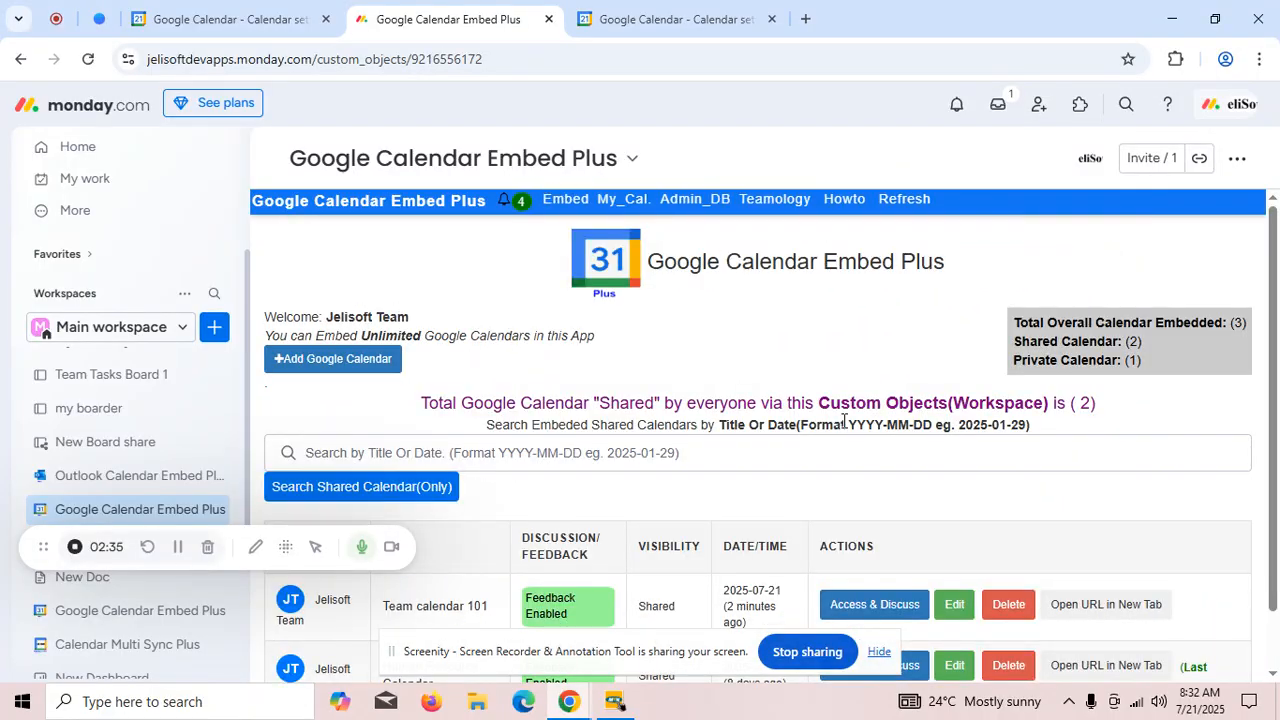
scroll(835, 412, down, 1)
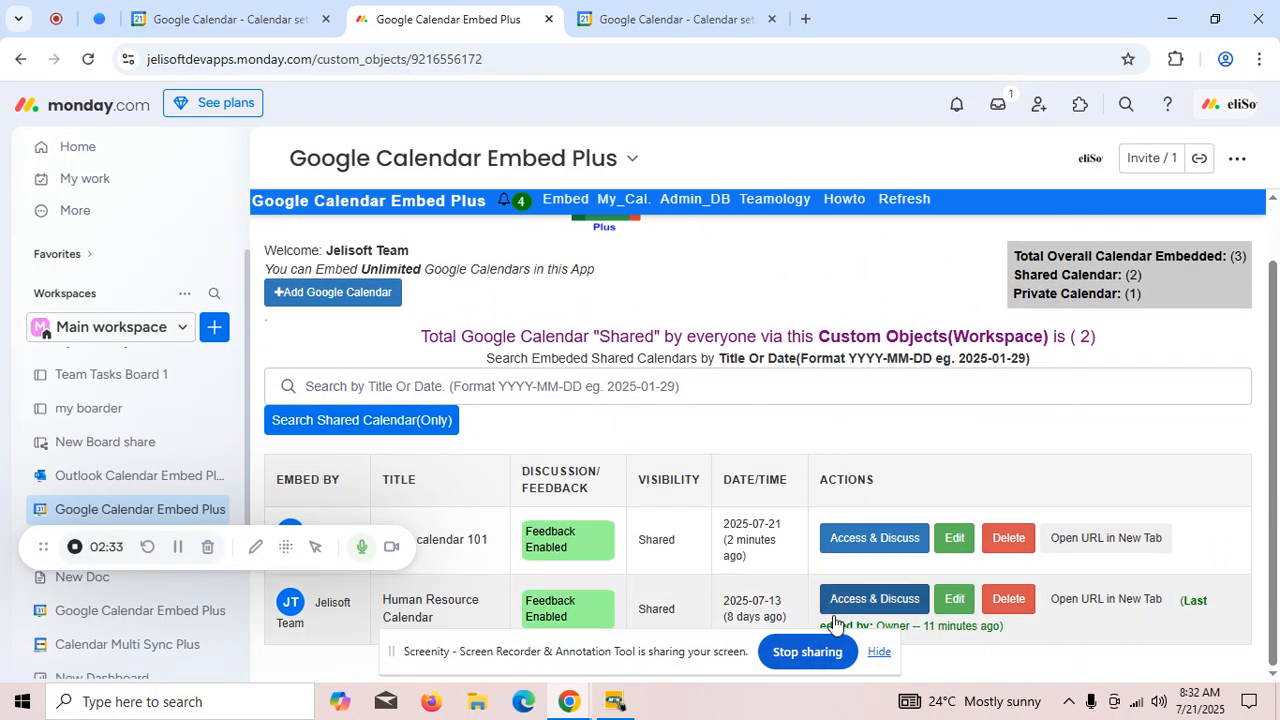